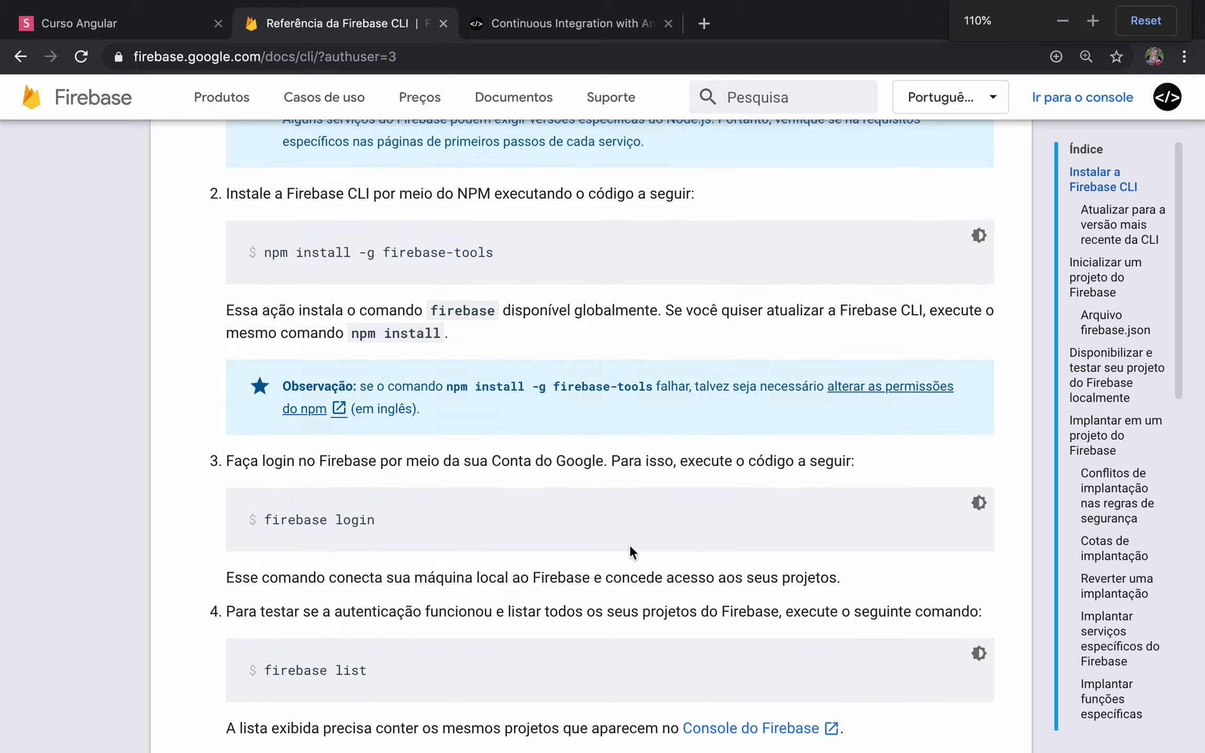
Examine the Firebase CLI documentation for the npm installation command and the login command, enlarging the page text
key(ctrl+plus)
key(ctrl+plus)
scroll(548, 571, down, 3)
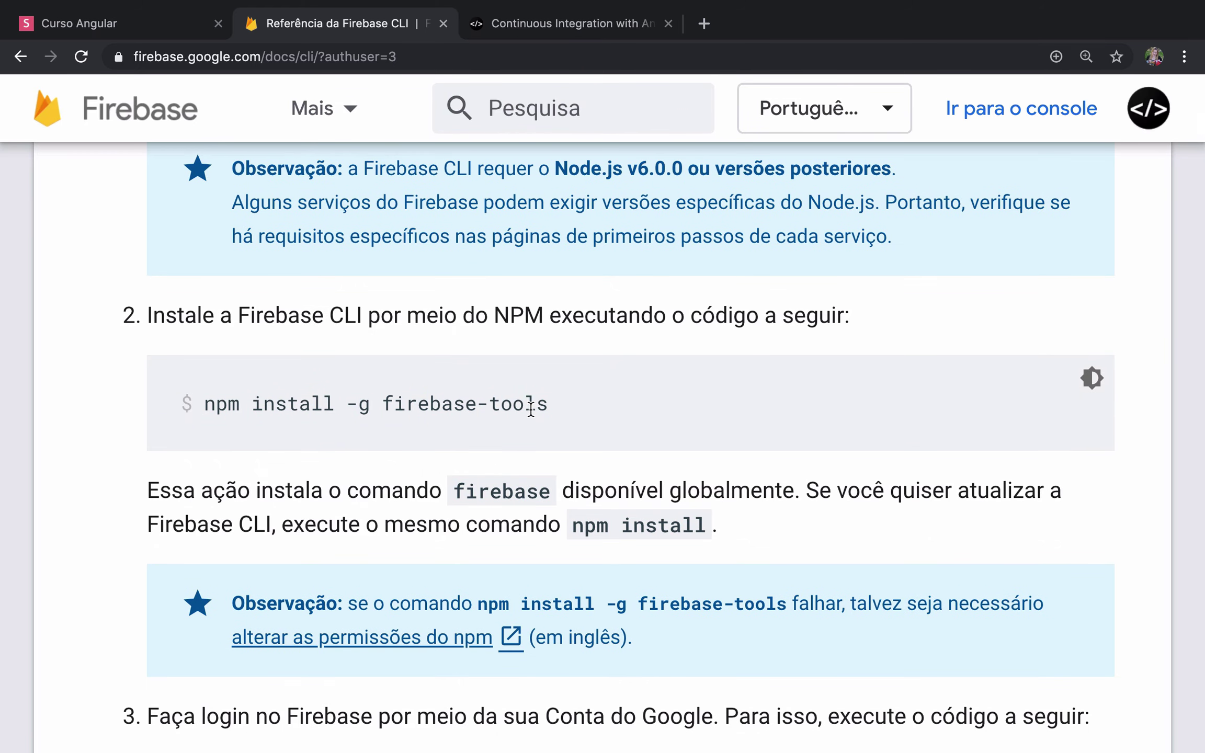
scroll(585, 410, down, 1)
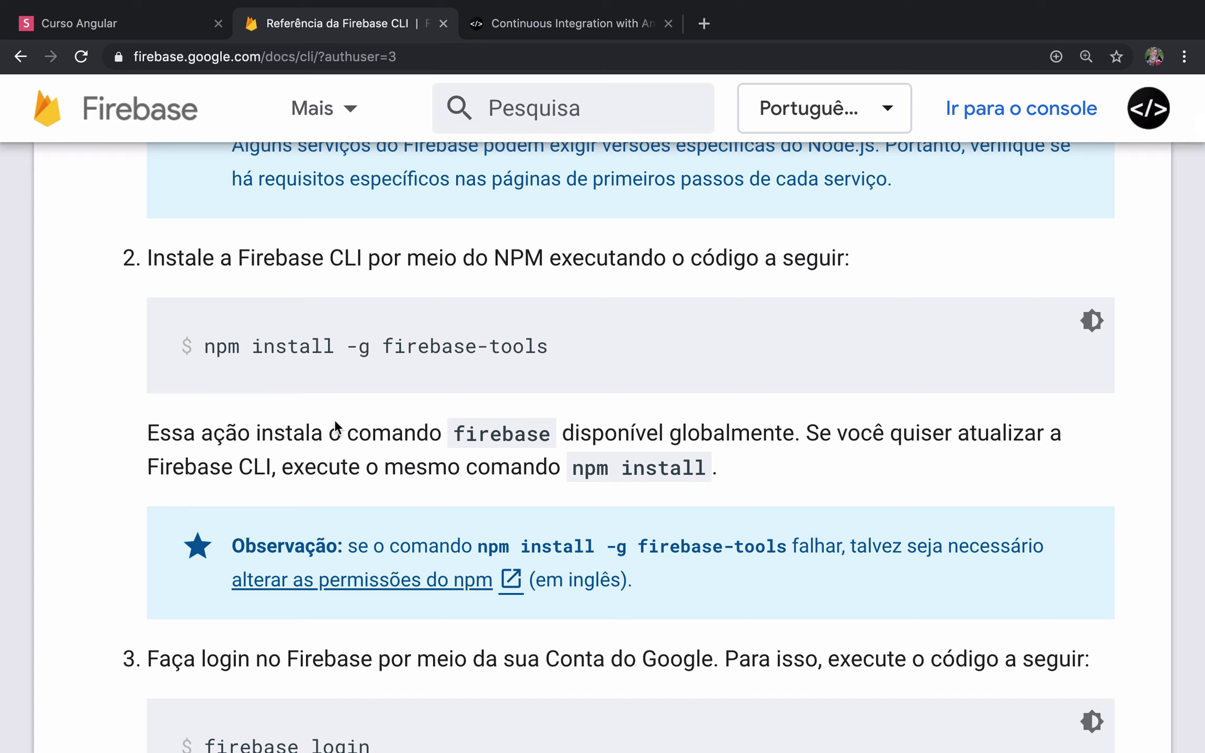
scroll(427, 515, down, 1)
scroll(428, 516, down, 2)
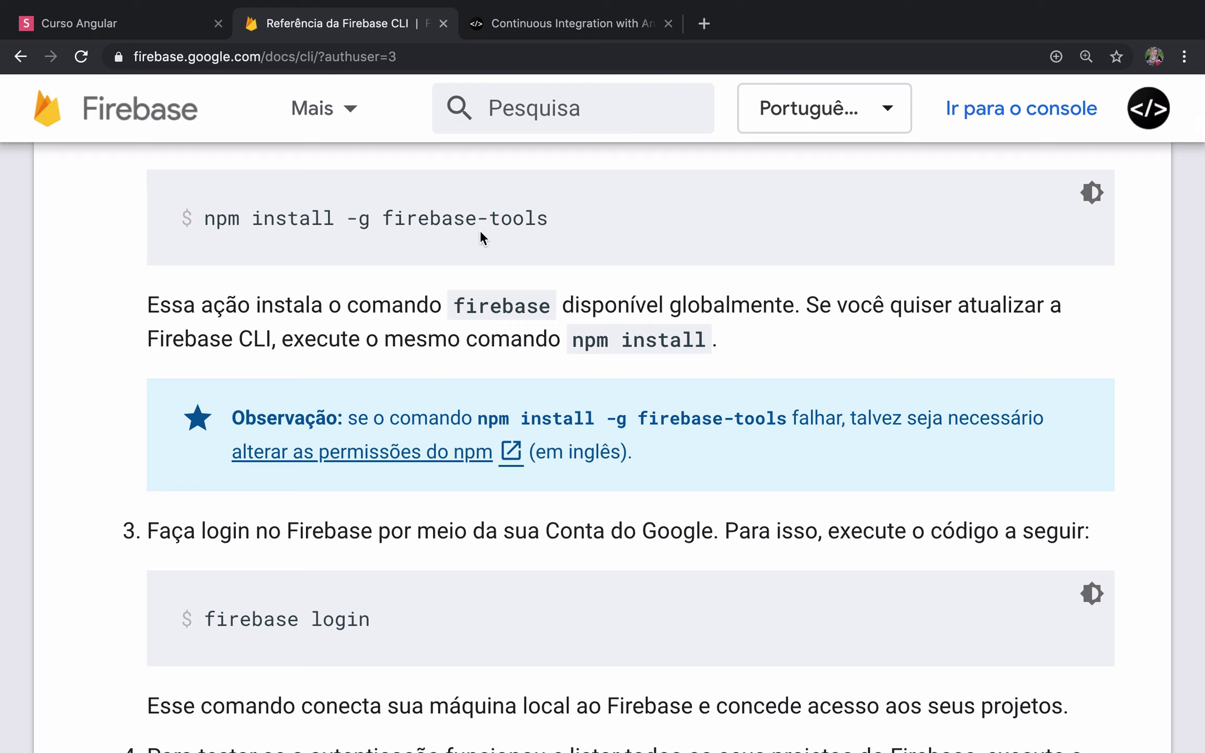
Switch to VS Code, make more room for the terminal by hiding the file explorer, and run the firebase command
key(ctrl+Right)
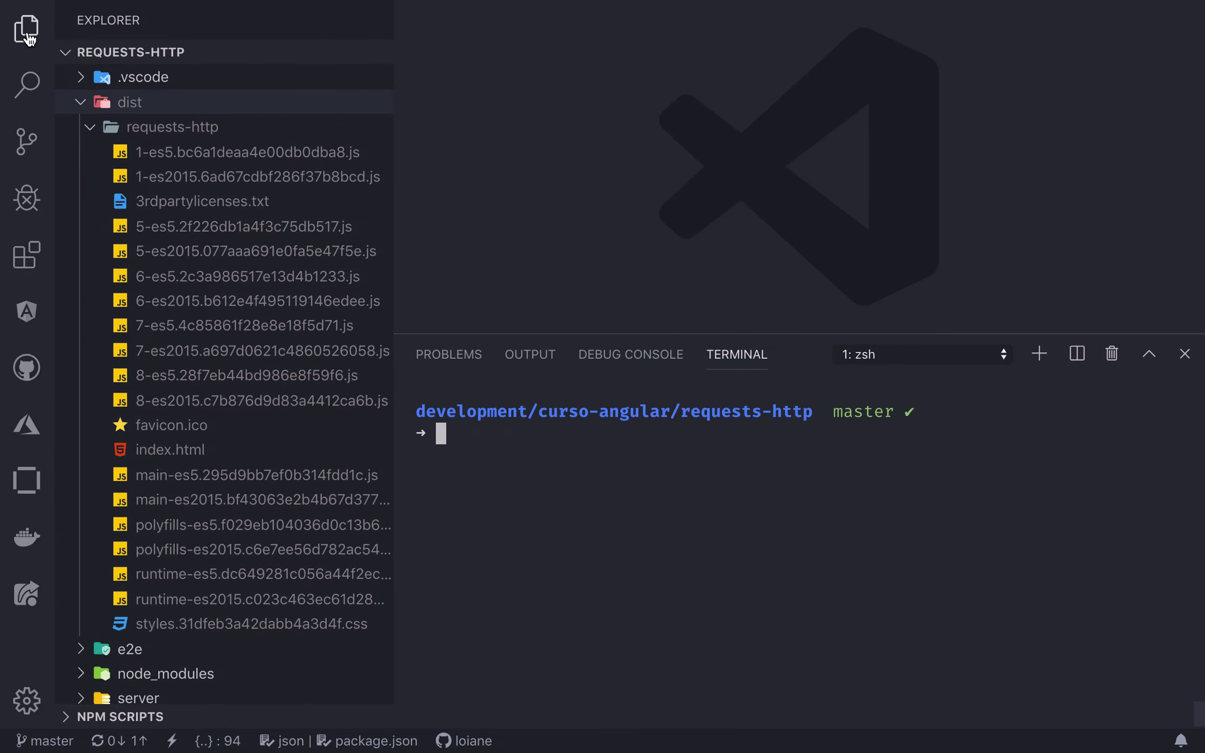
click(28, 36)
drag(581, 335, 626, 137)
click(656, 312)
text(firebas)
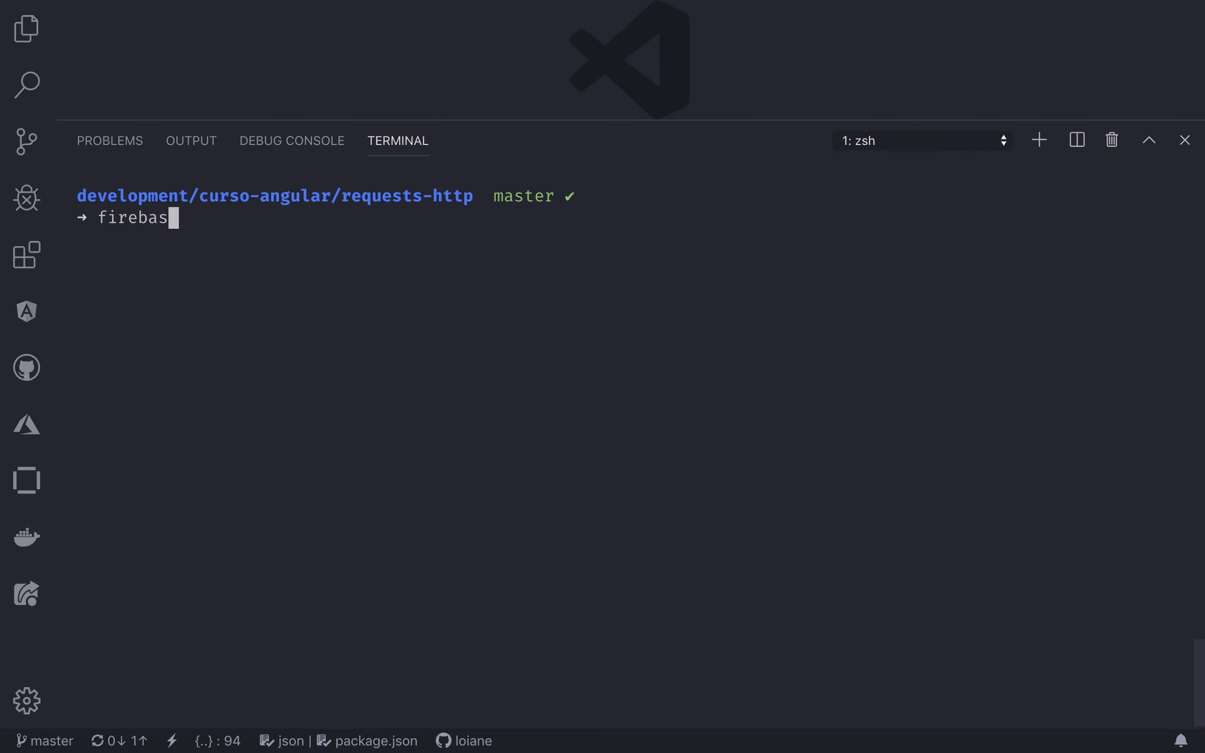
text(e)
key(Return)
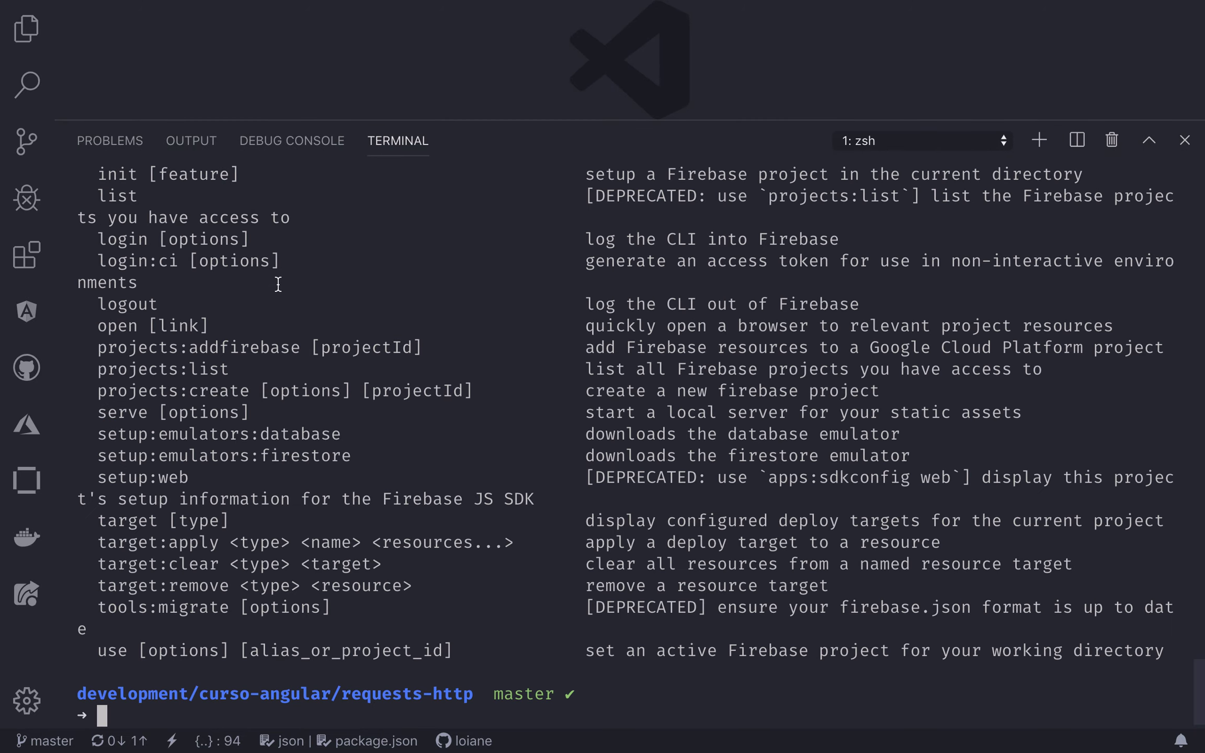
Review the Firebase CLI options and commands in the terminal output, and clear the terminal
scroll(280, 284, up, 10)
scroll(280, 284, up, 10)
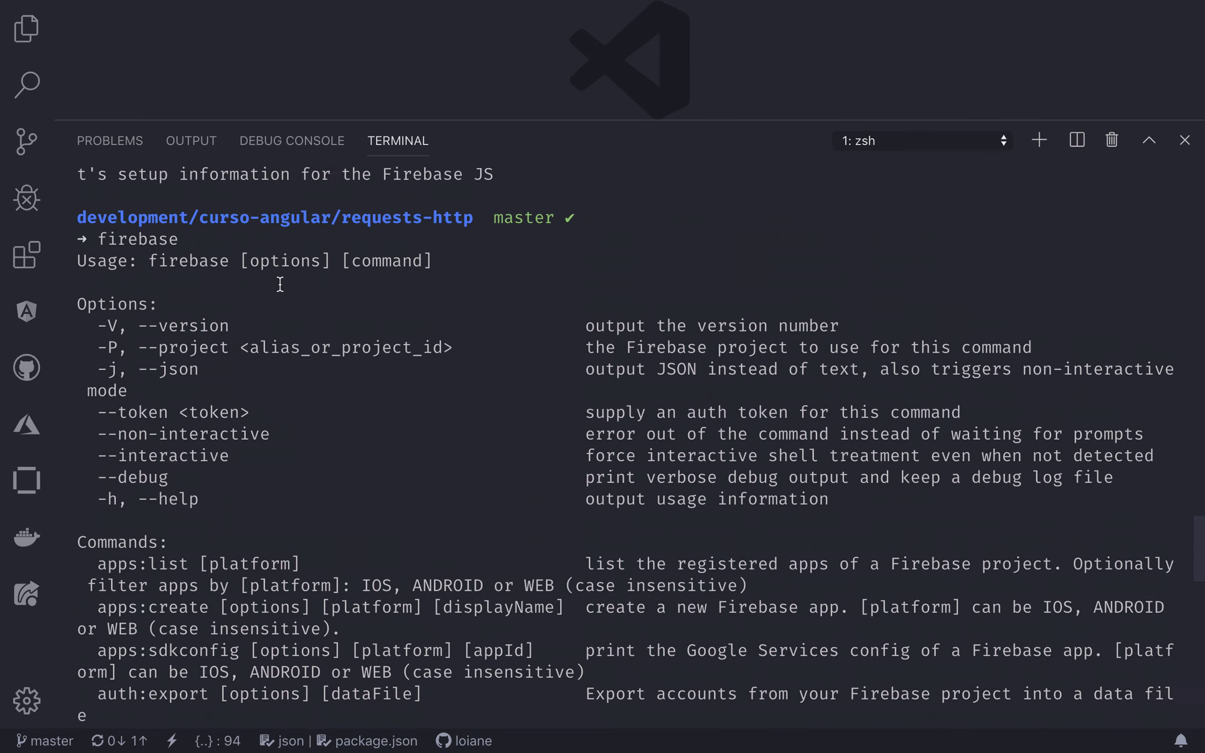
scroll(597, 321, down, 5)
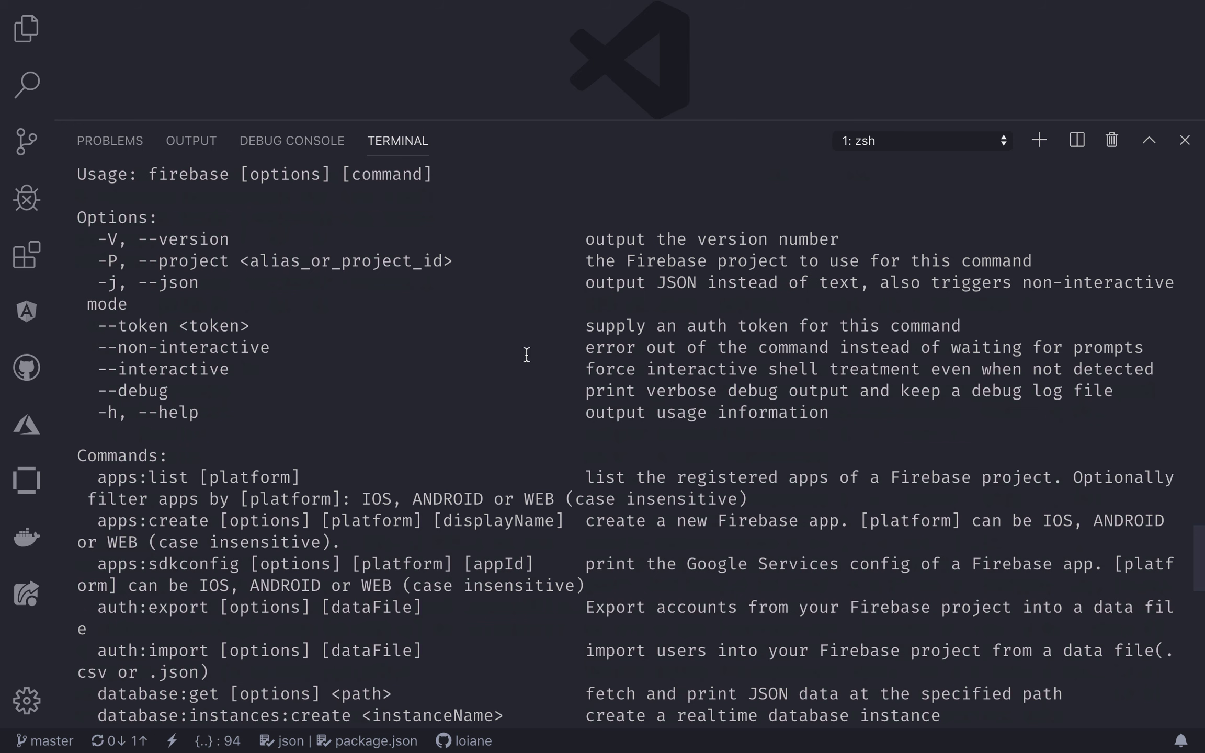
scroll(516, 330, down, 20)
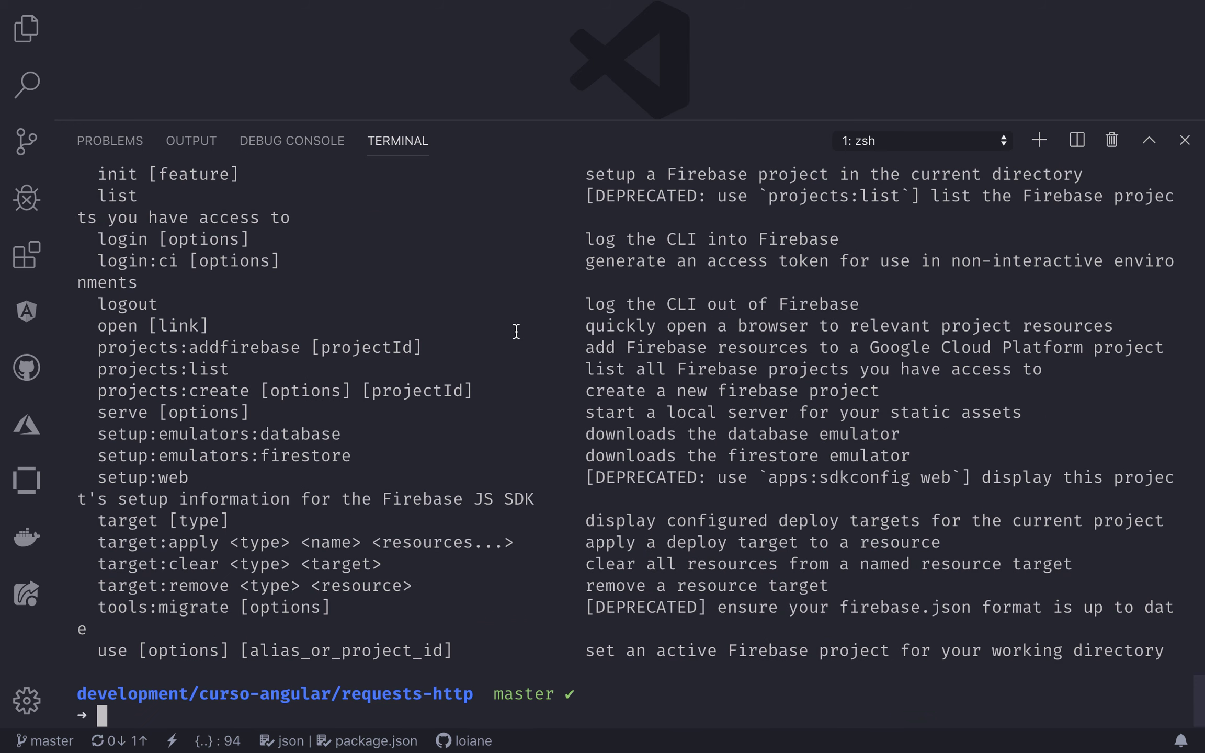
text(clear)
key(Return)
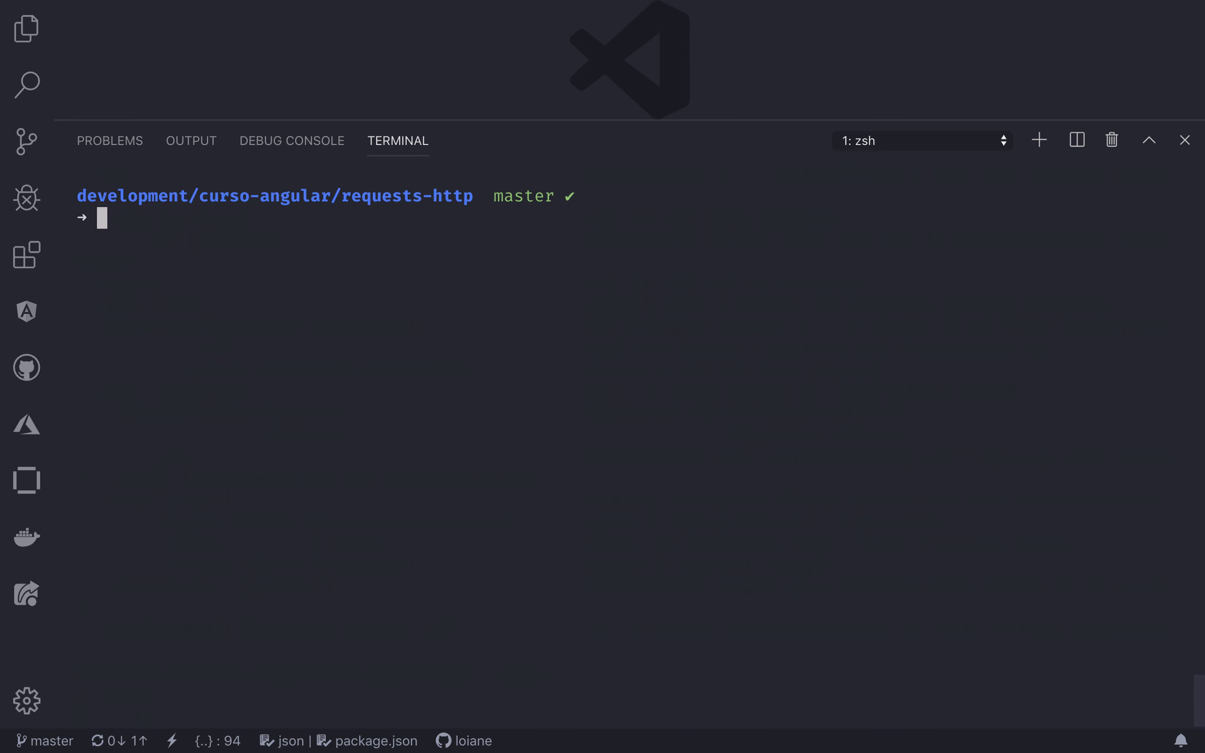
Run firebase login, decline usage and error reporting with n, and allow Firebase CLI access to the Google account
text(firebase )
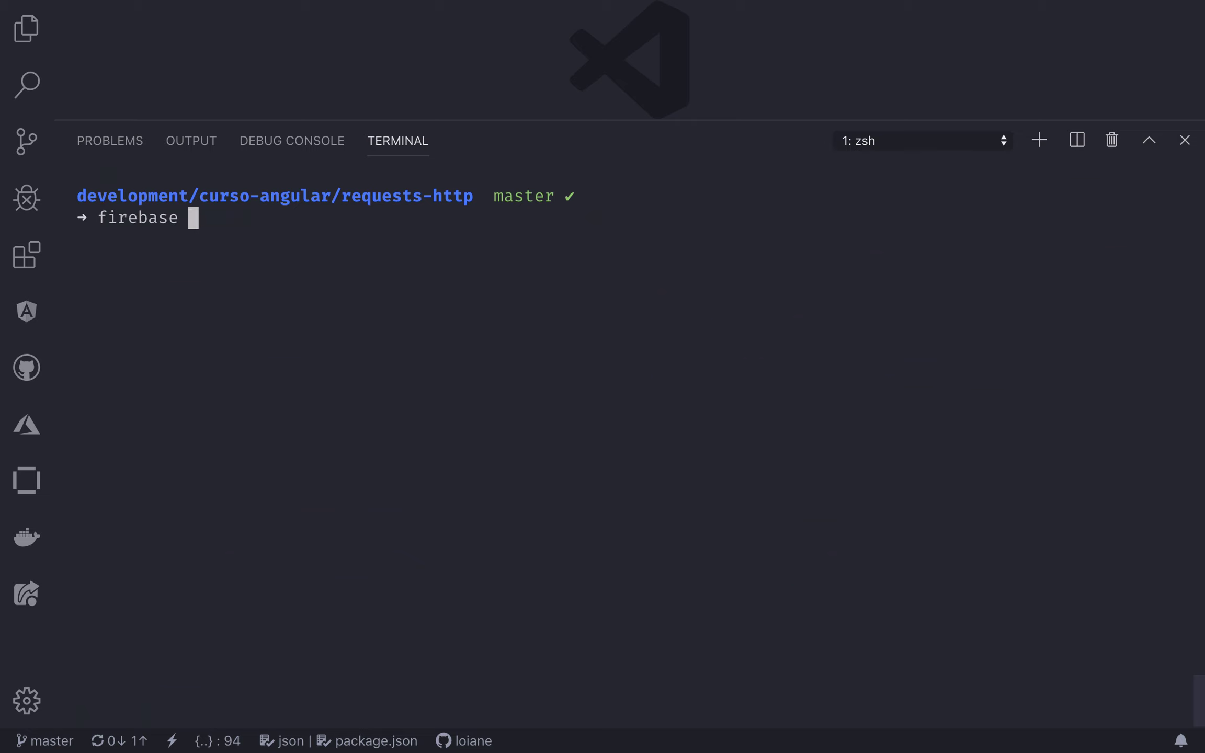
text(login)
key(Return)
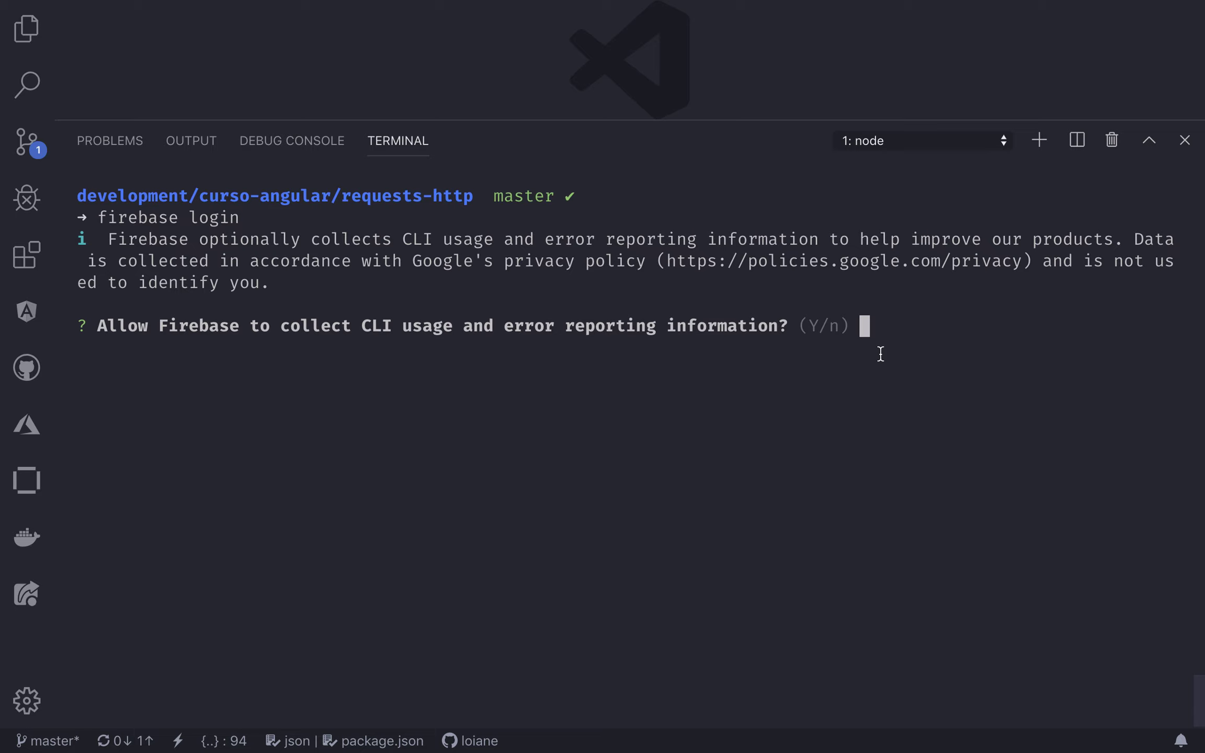
text(n)
key(Return)
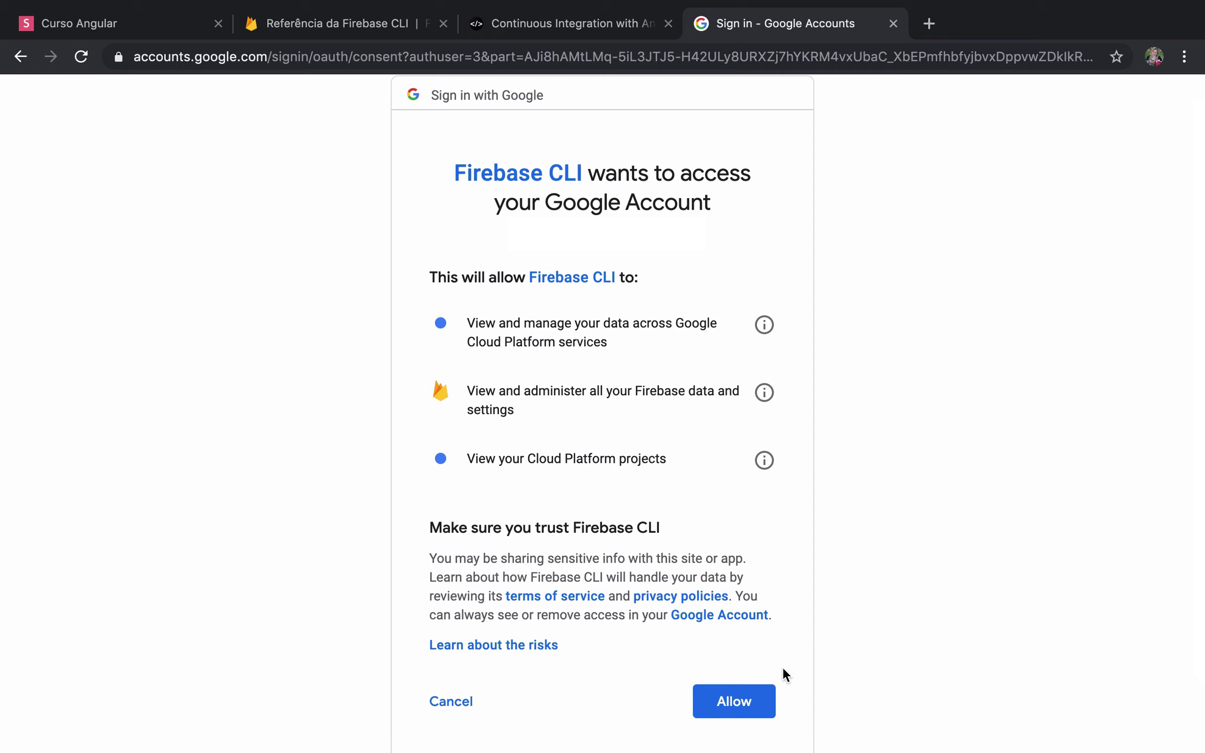
click(734, 701)
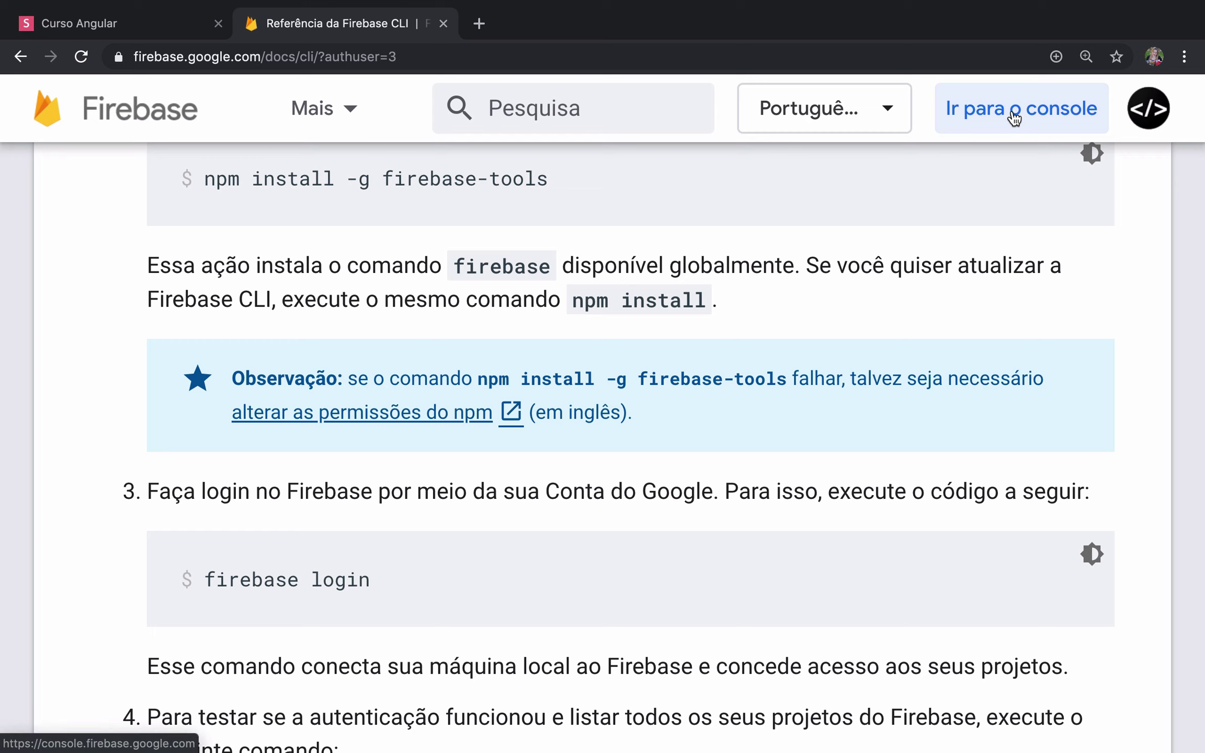
Go to the Firebase console, start a new project named curso-angular-loiane and continue to the Google Analytics step
click(1014, 118)
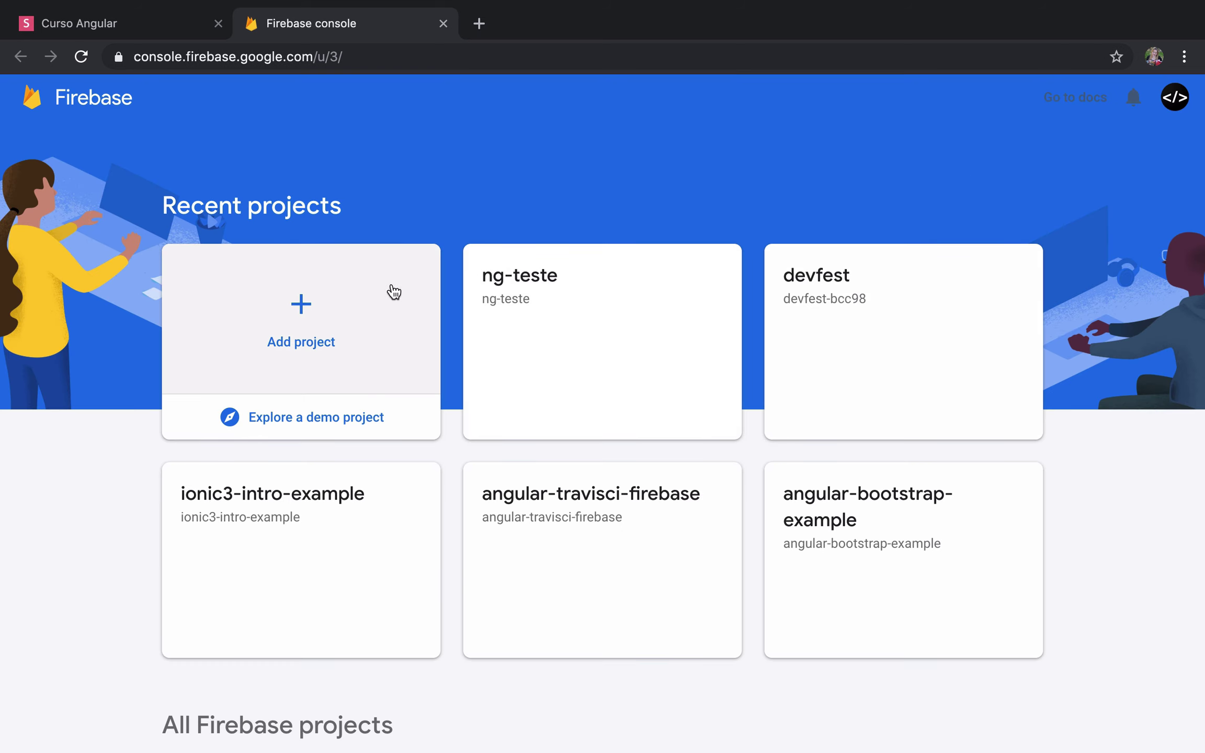
click(307, 319)
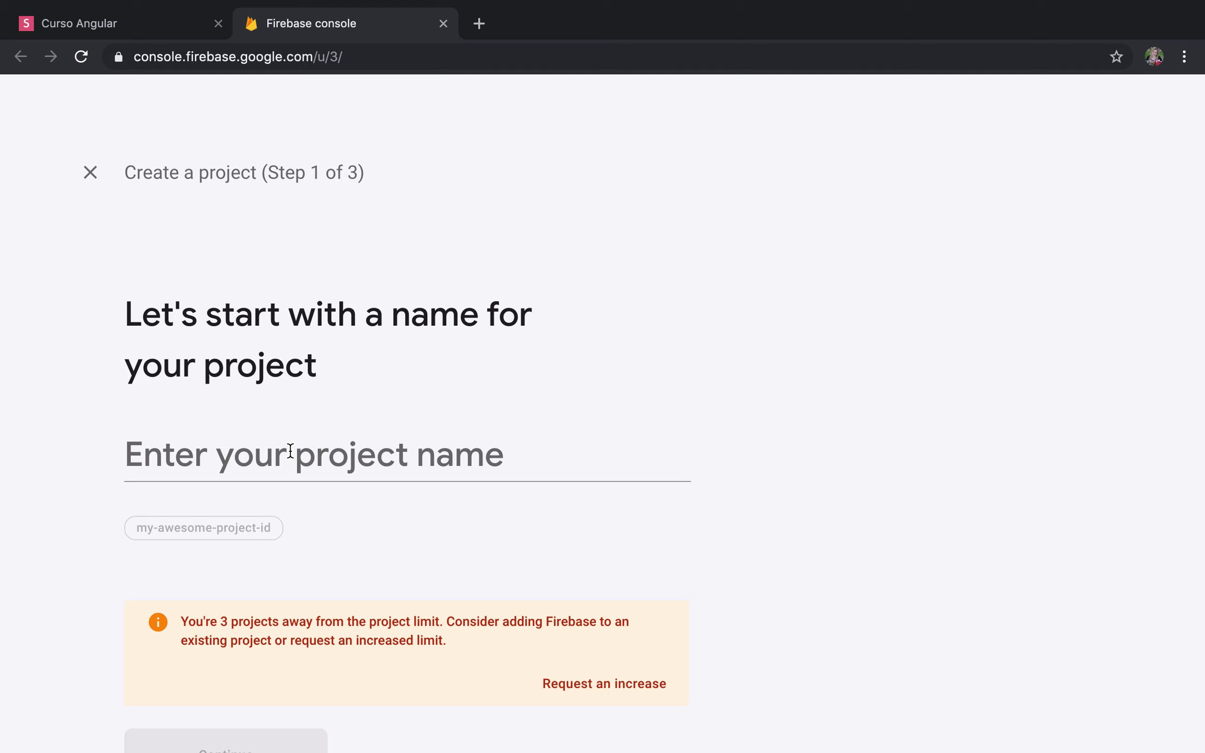
text(curso-angular-loiane)
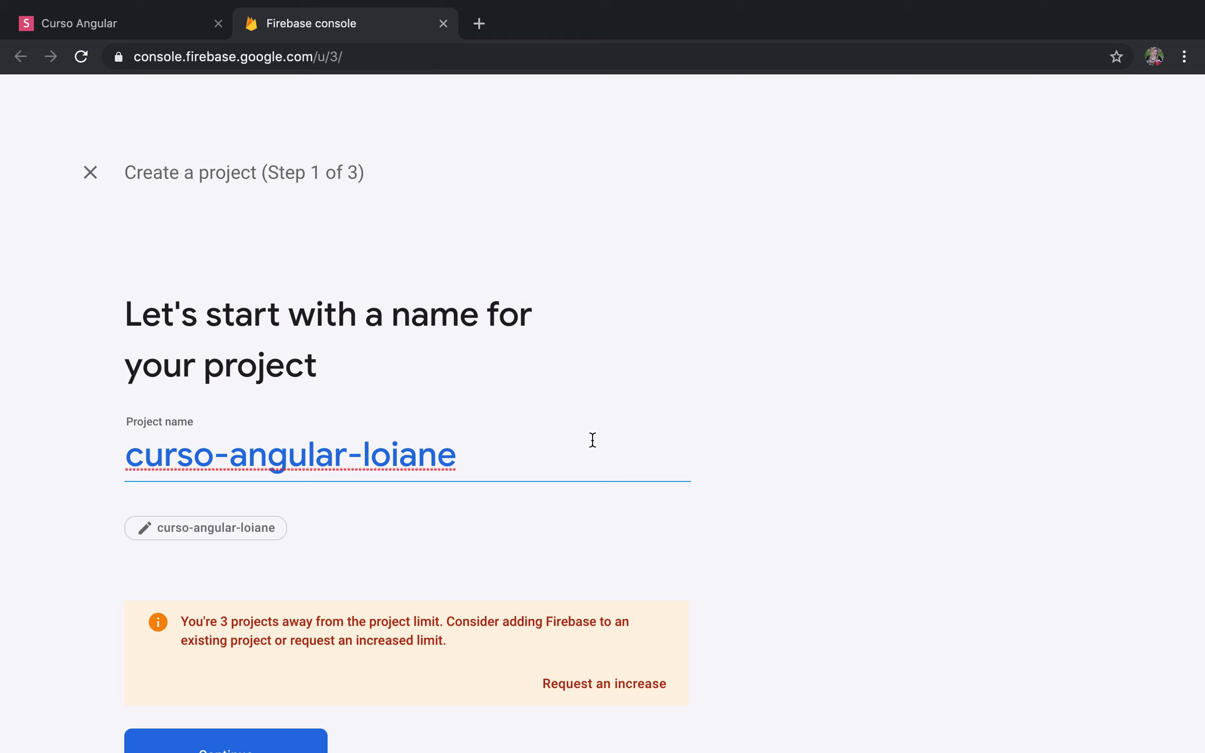
scroll(540, 474, down, 2)
click(257, 680)
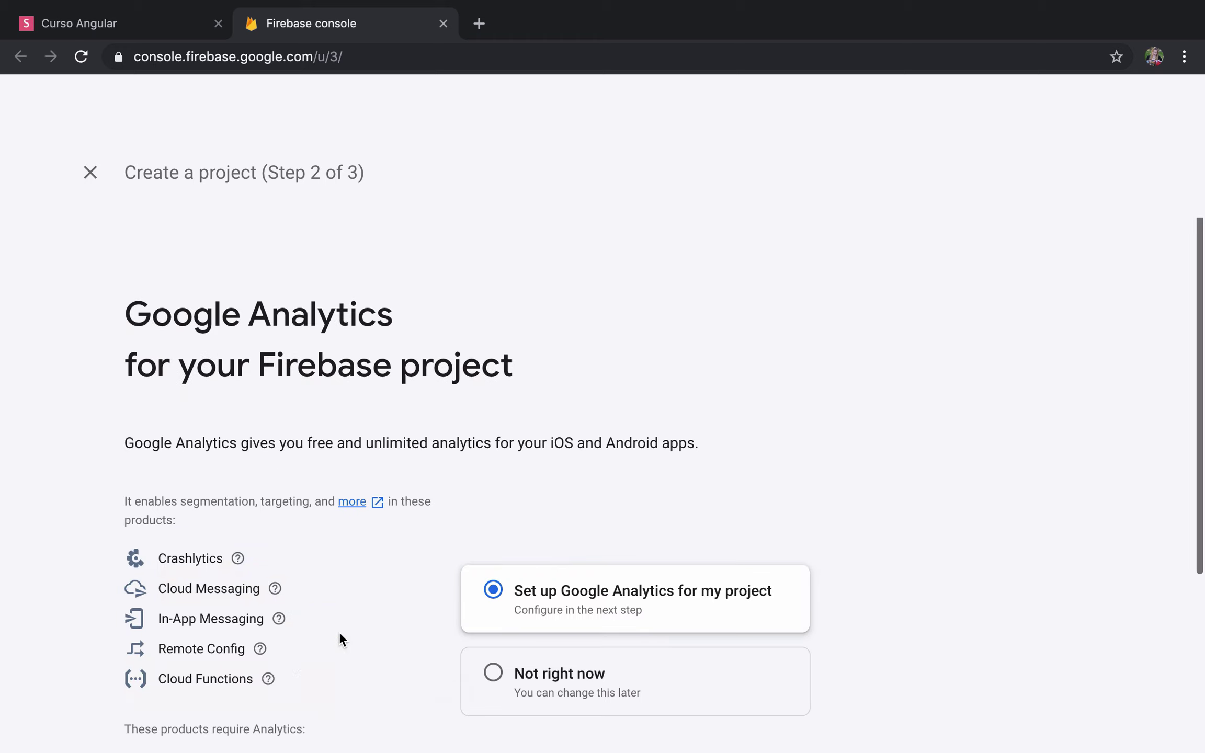
Choose Not right now for Google Analytics, create the project and continue to its overview
scroll(604, 394, down, 3)
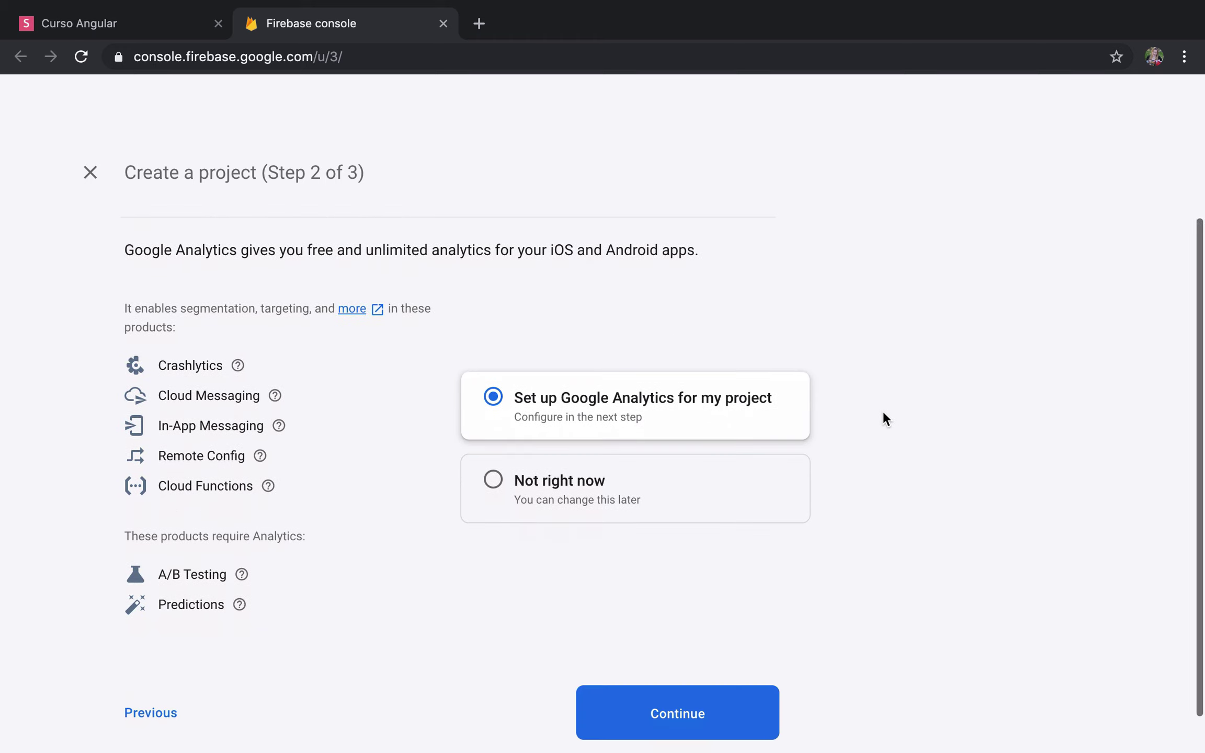
scroll(882, 410, down, 1)
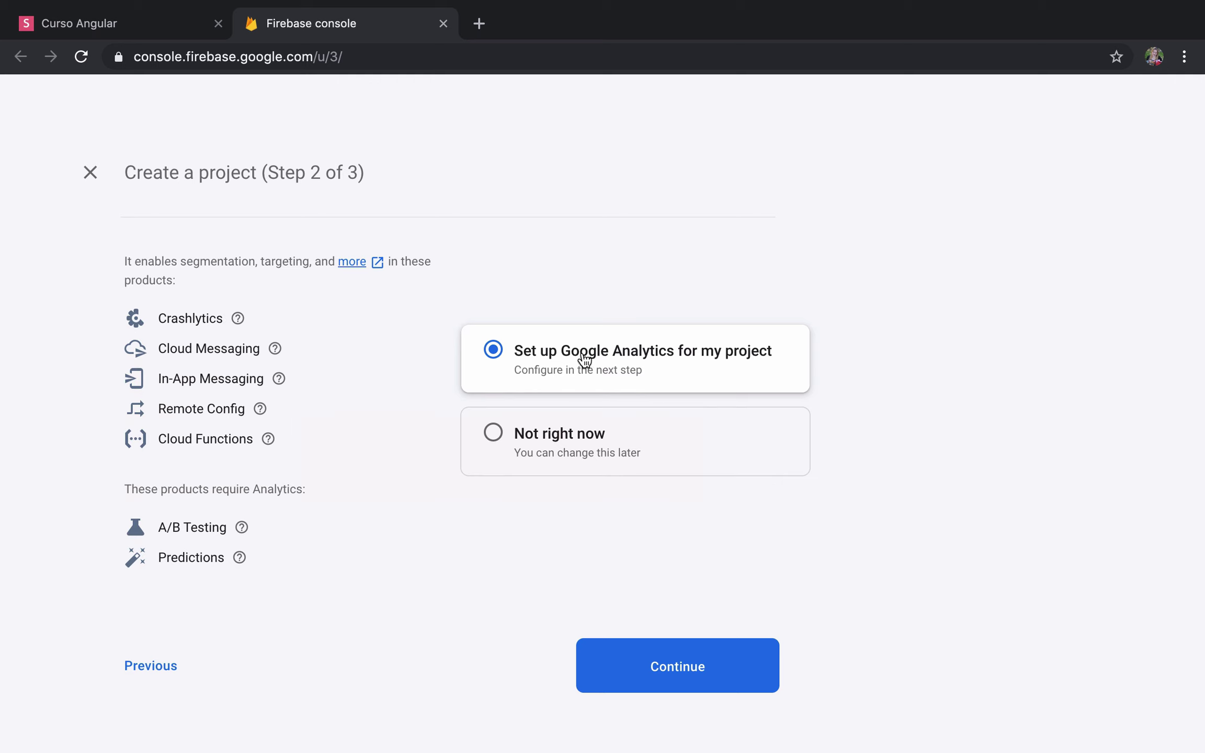
click(493, 438)
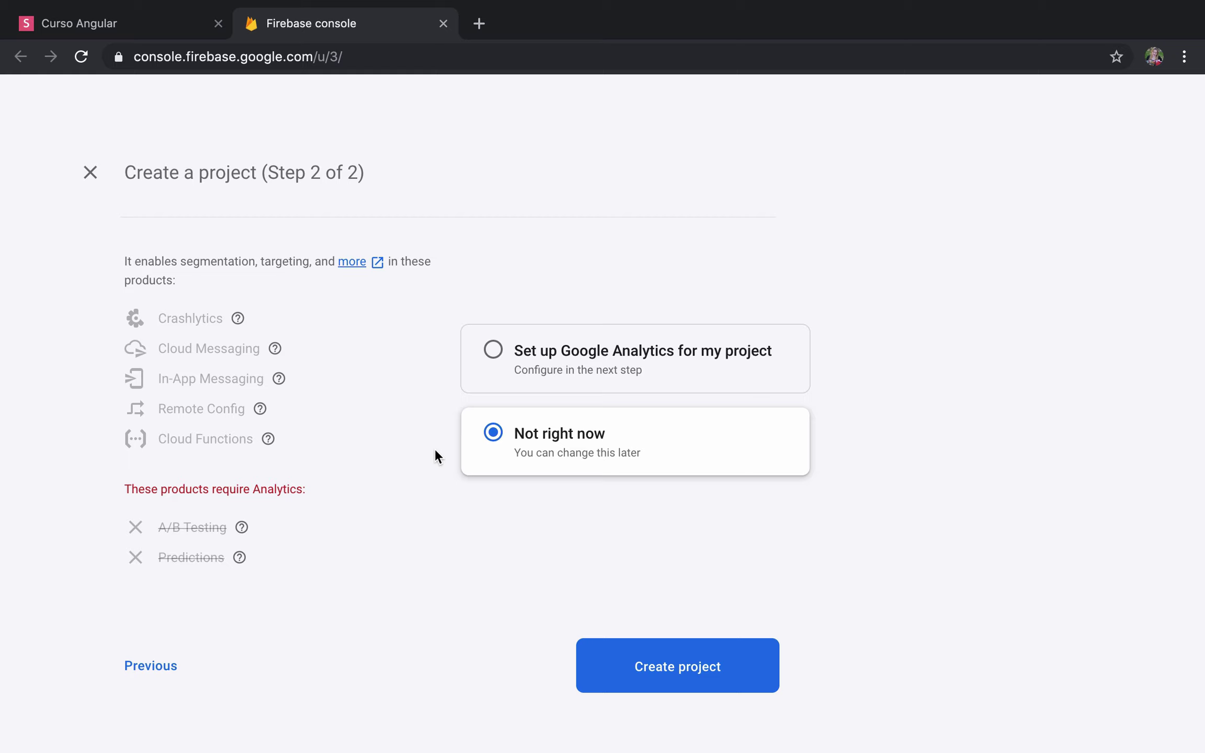
click(715, 659)
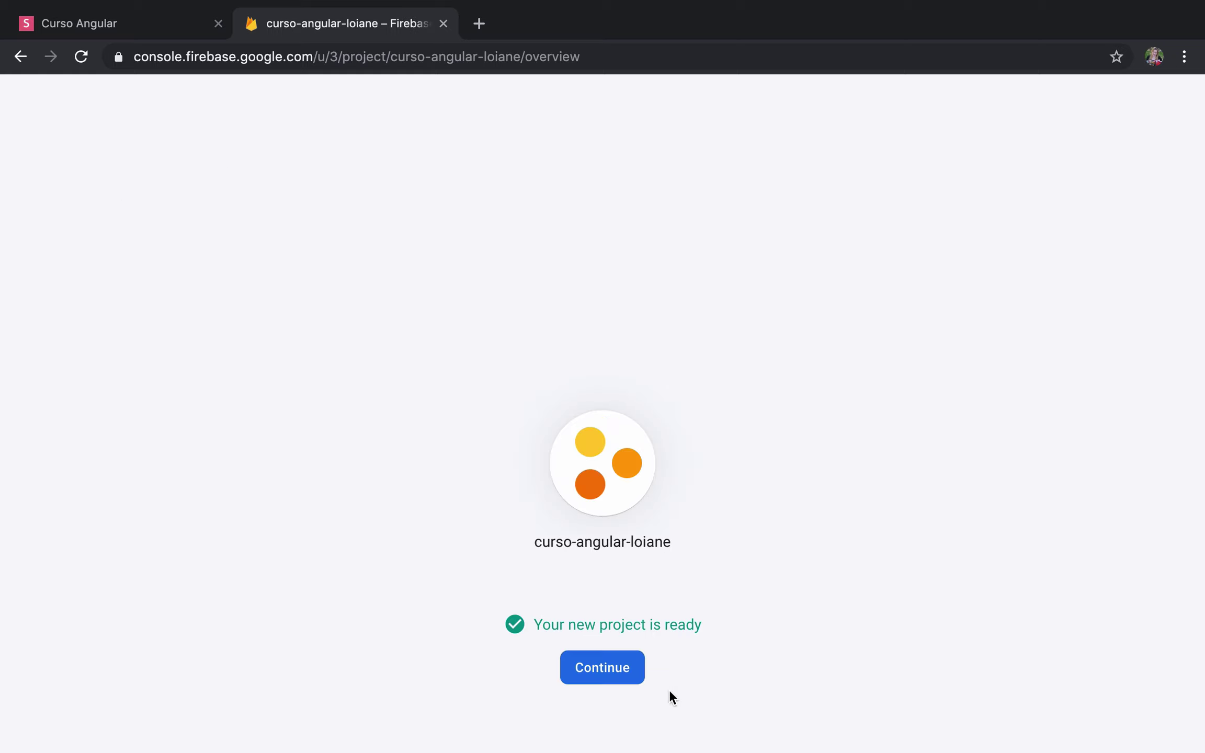
click(638, 675)
Look over the new project's overview and go to its Hosting page
scroll(774, 387, down, 5)
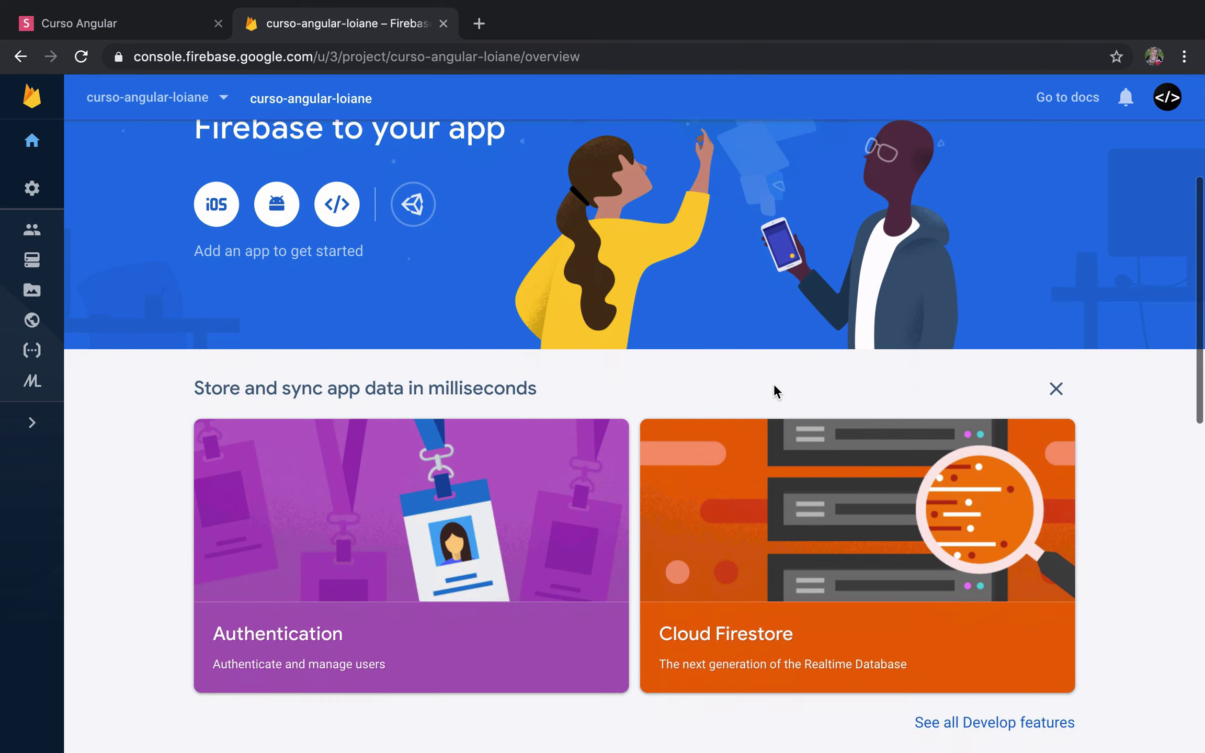
scroll(774, 387, down, 7)
scroll(149, 343, up, 12)
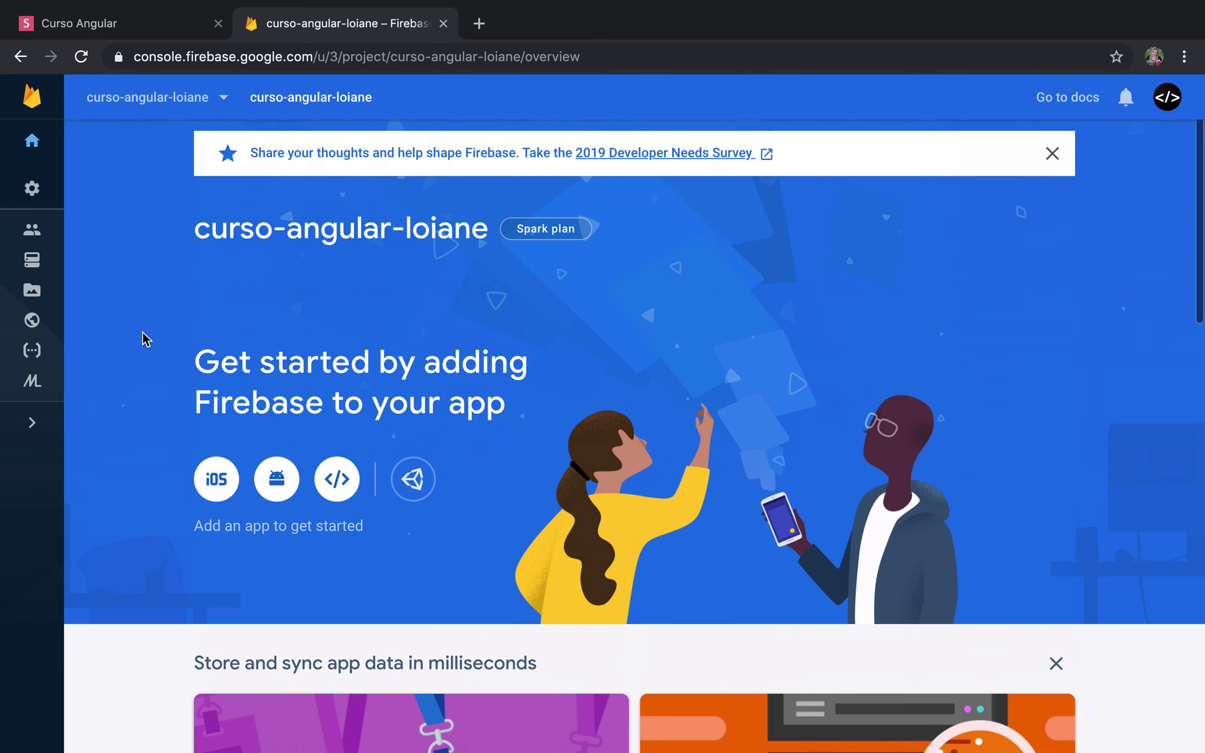
click(32, 423)
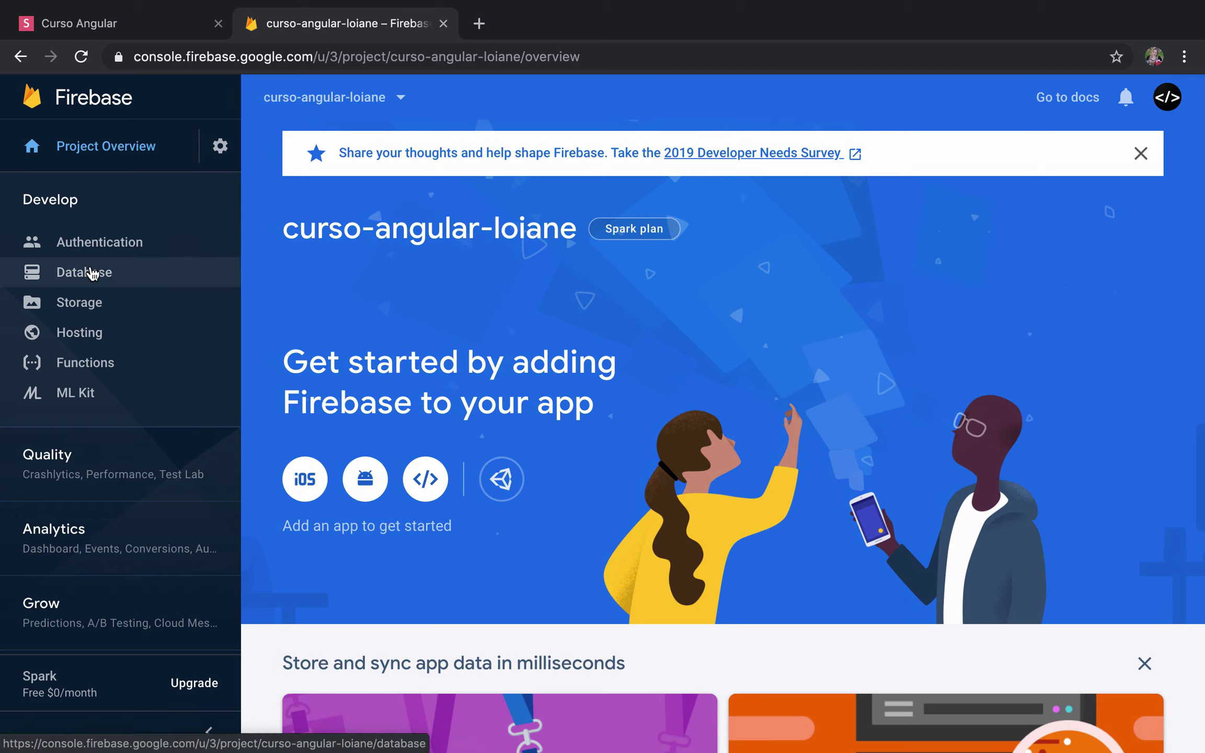
click(112, 334)
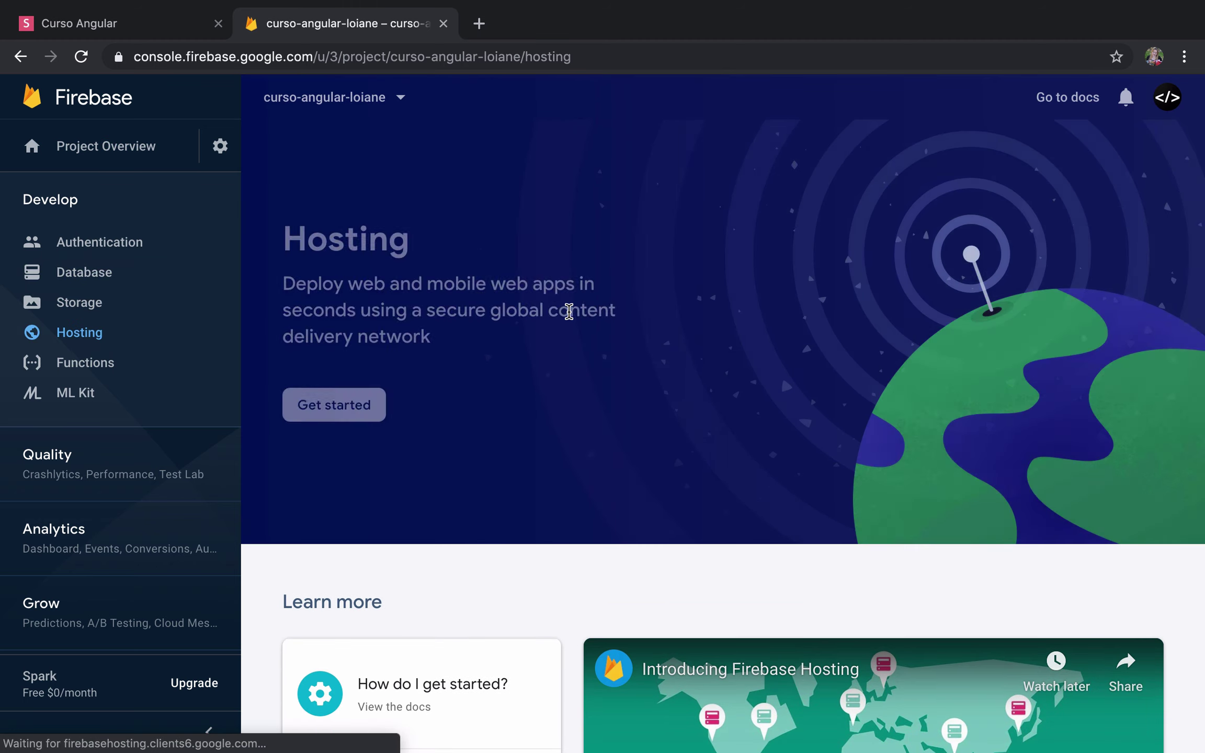
scroll(568, 312, down, 8)
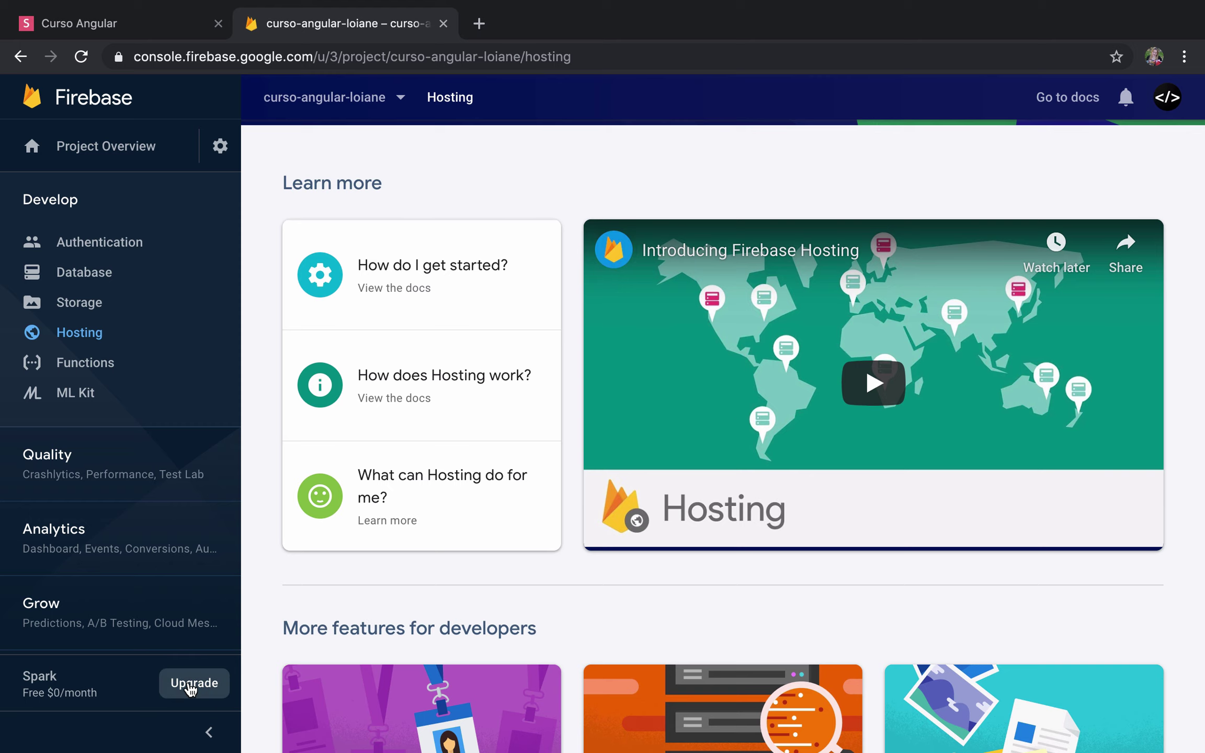
Bring up the Firebase pricing plans and view the full Spark plan details at a smaller page zoom
click(170, 683)
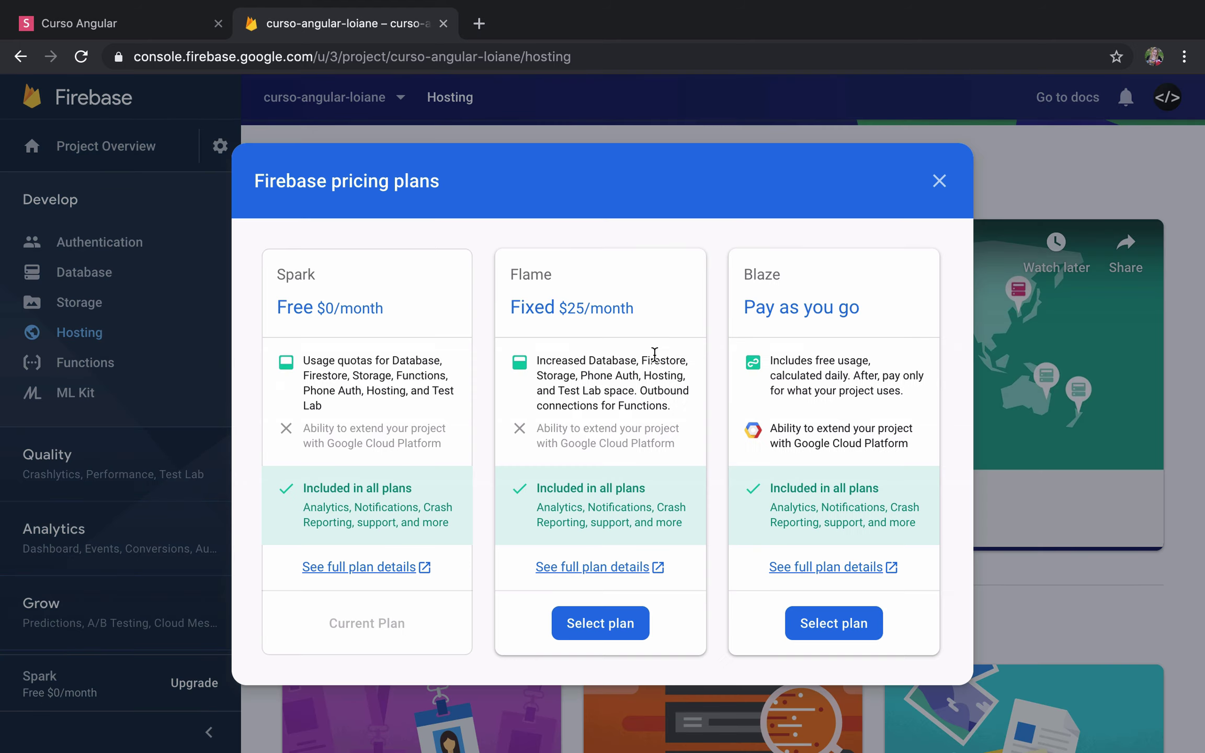
click(376, 568)
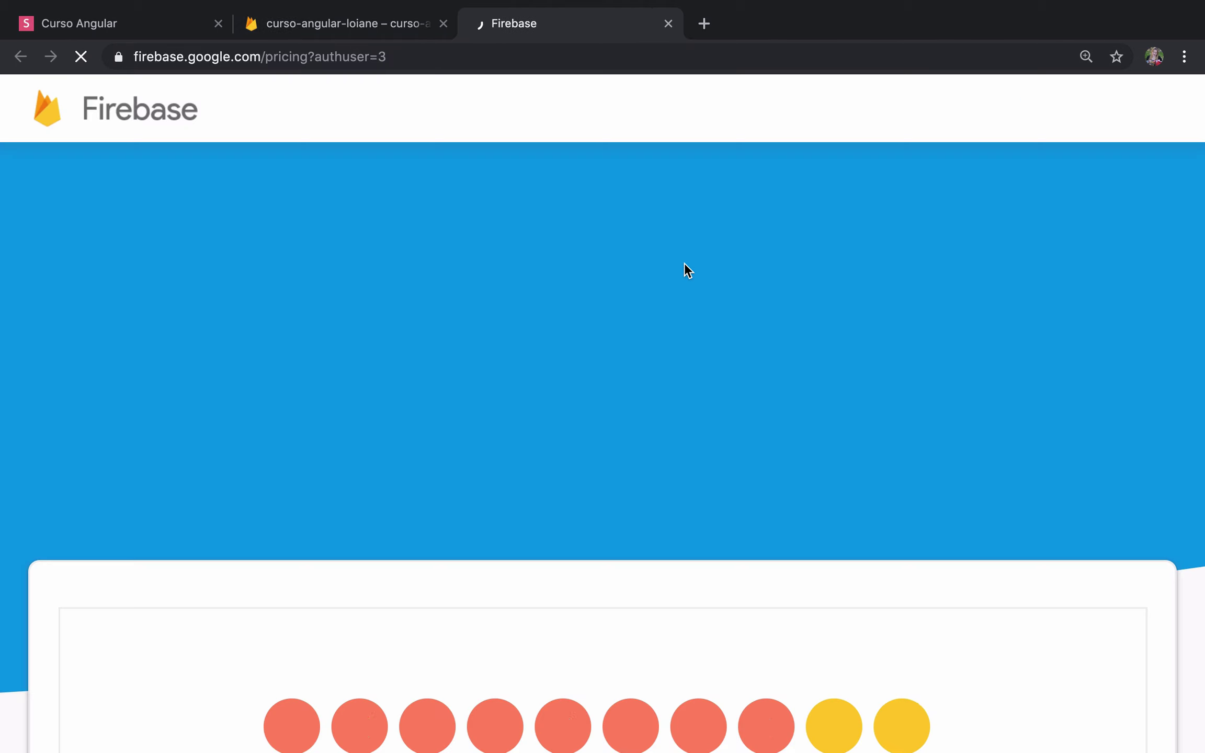
scroll(685, 265, down, 15)
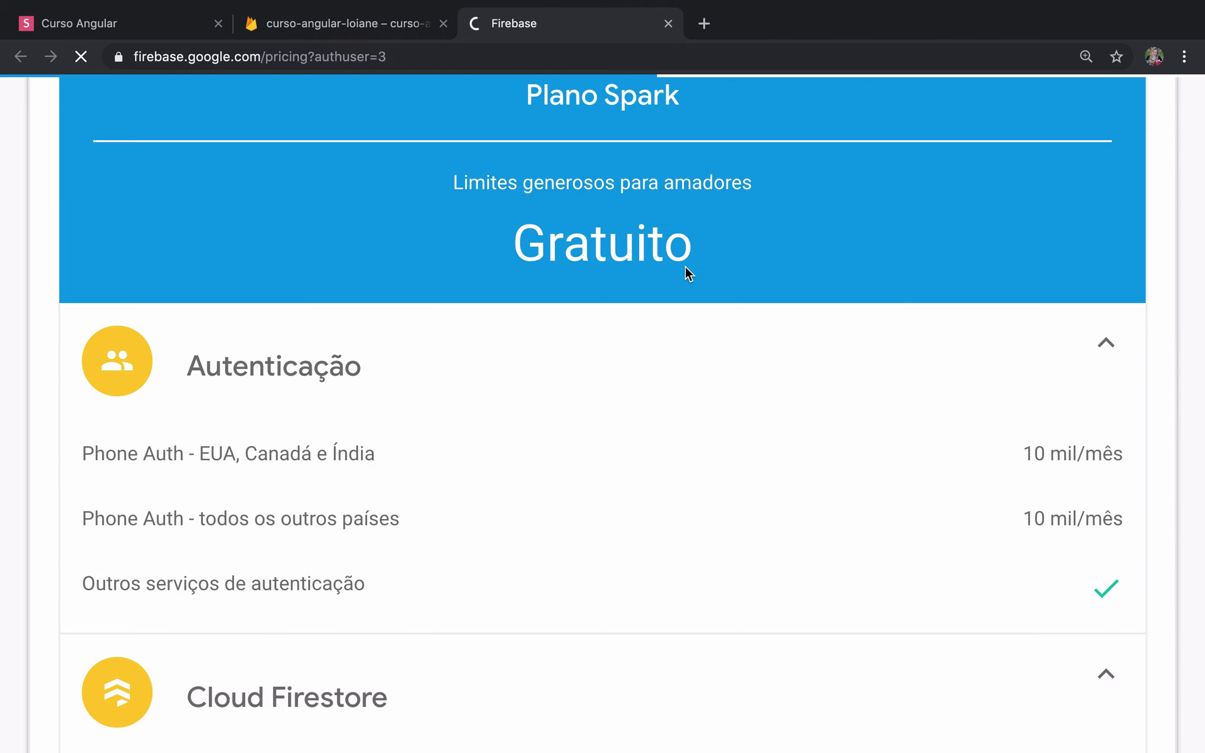
key(ctrl+minus)
key(ctrl+minus)
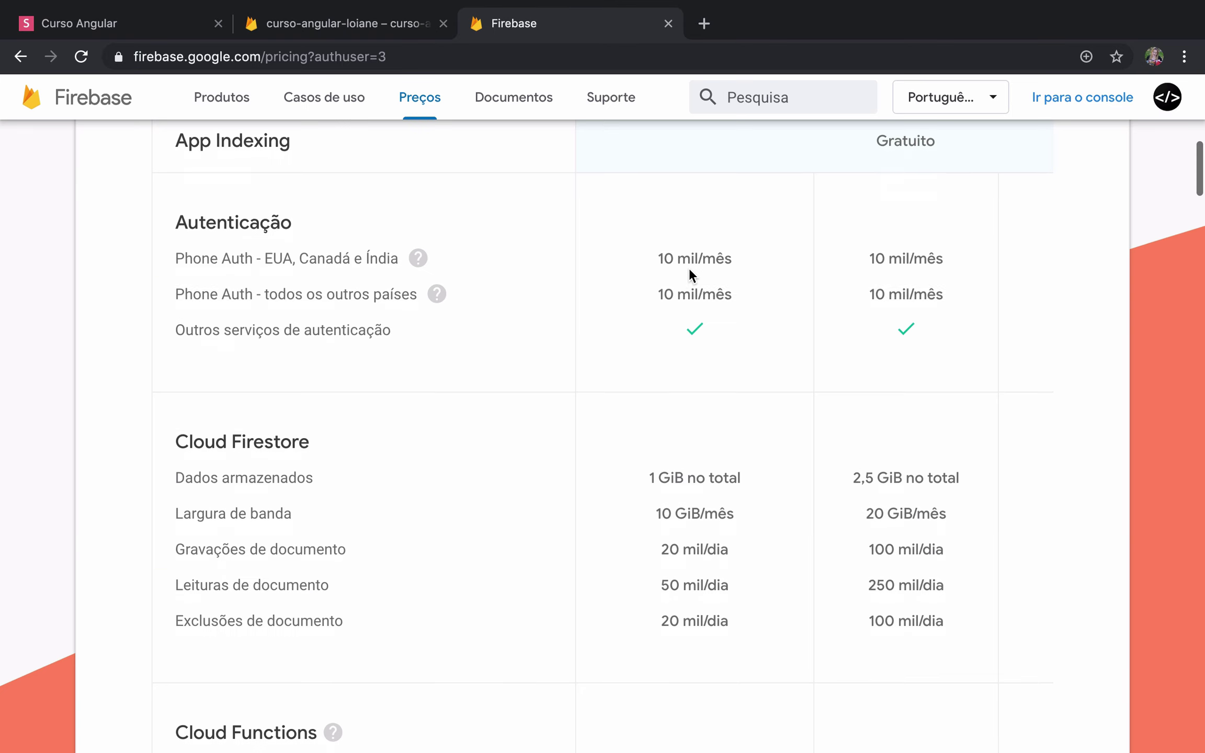
Examine the Spark plan's Hospedagem limits in the pricing table, highlighting the GB armazenados value
scroll(689, 267, up, 2)
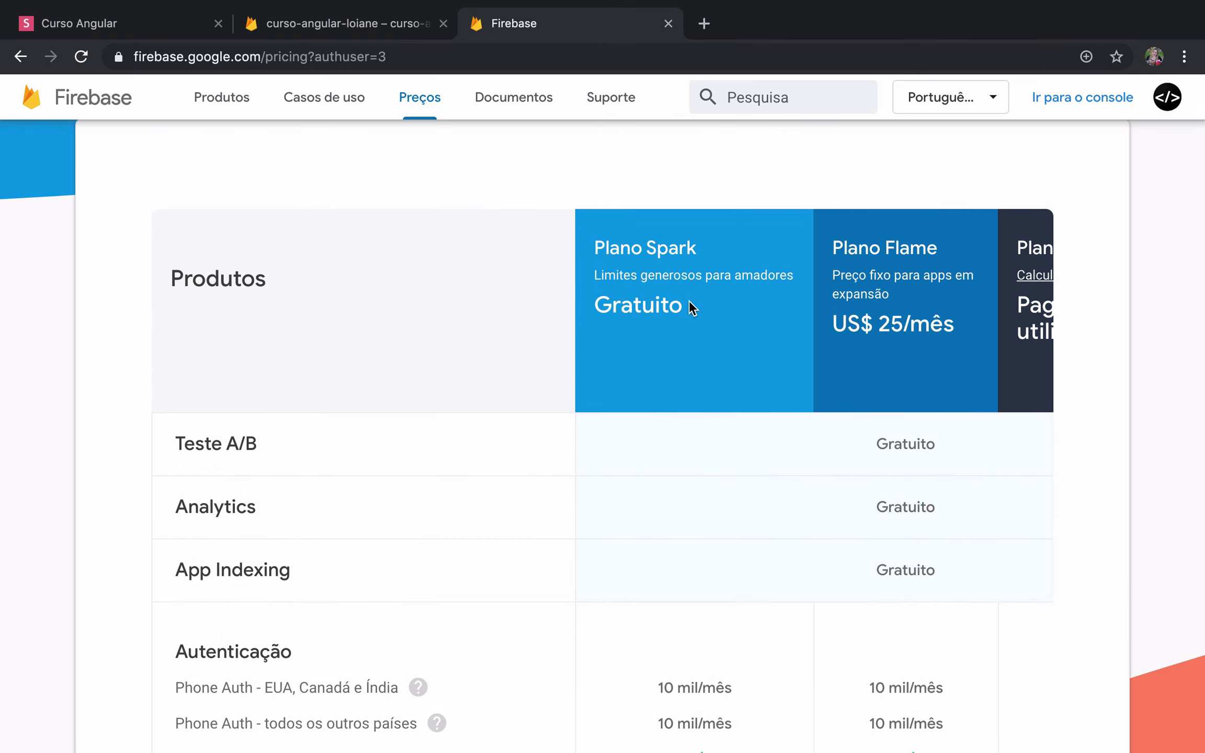
scroll(659, 284, down, 20)
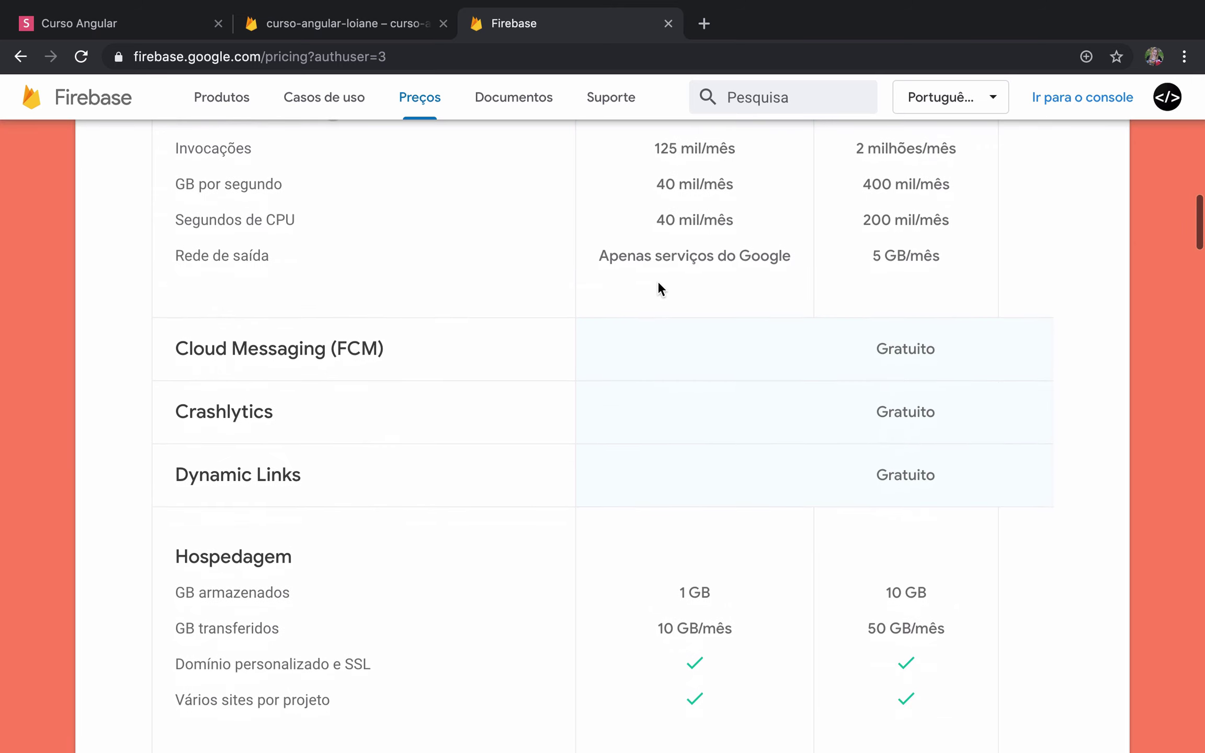
scroll(659, 282, down, 3)
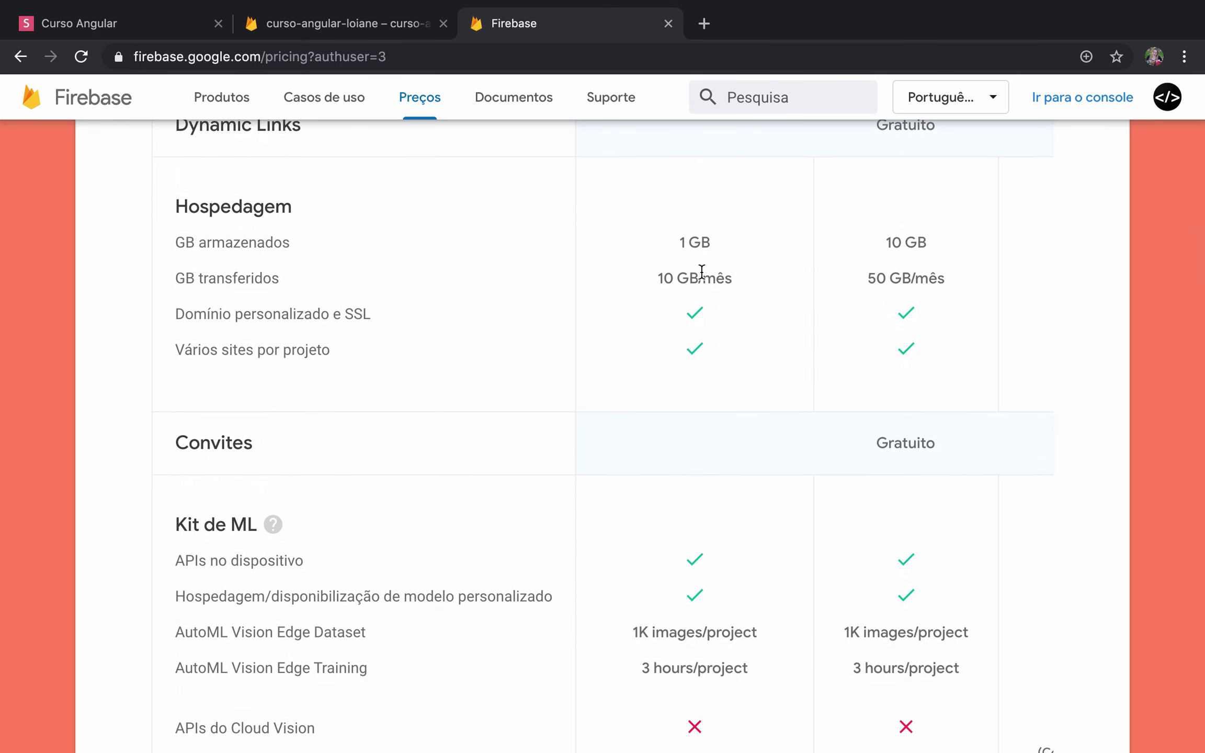
double_click(698, 242)
triple_click(699, 242)
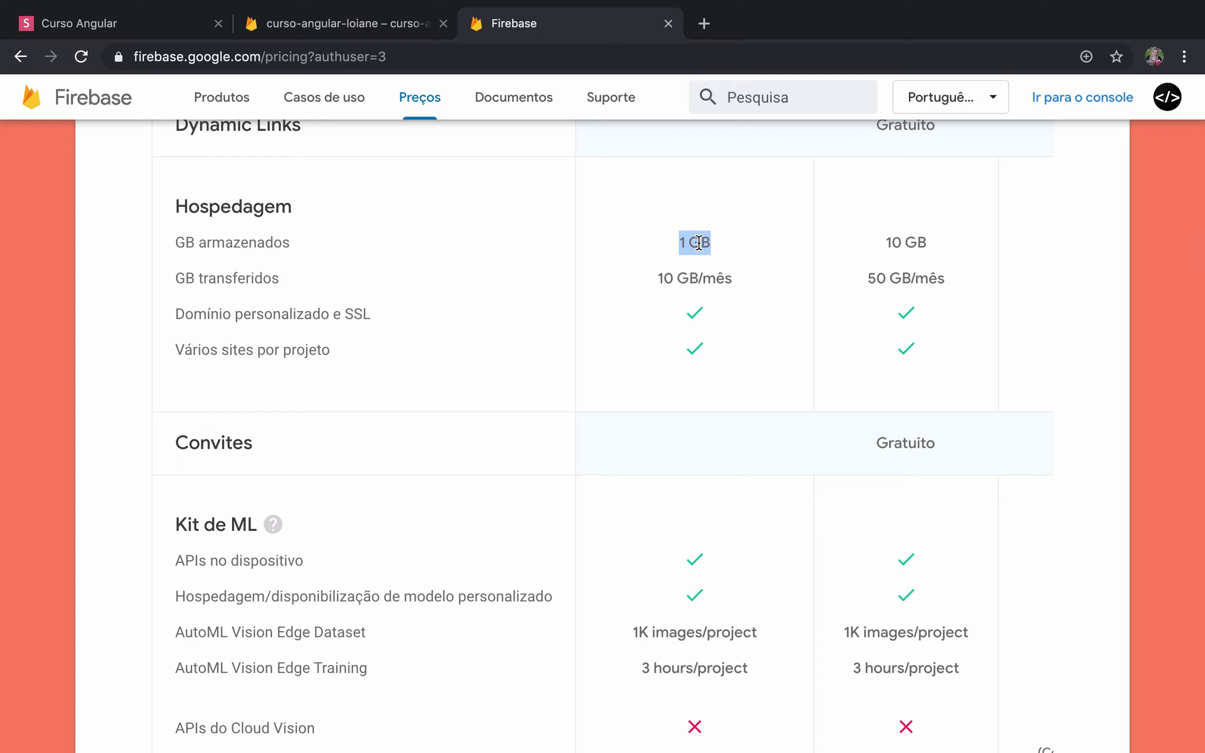
Examine the Spark plan's GB transferidos limit under Hospedagem and skim the neighbouring sections of the pricing table
triple_click(689, 279)
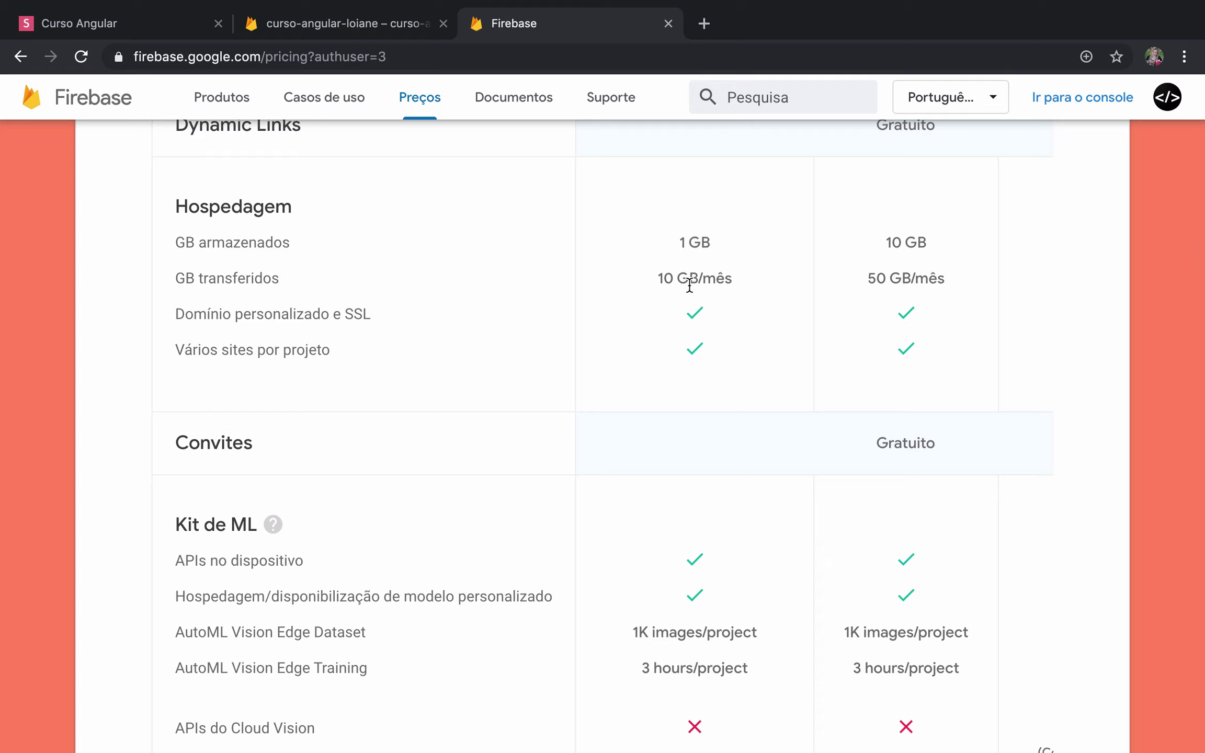
click(672, 282)
scroll(672, 283, down, 10)
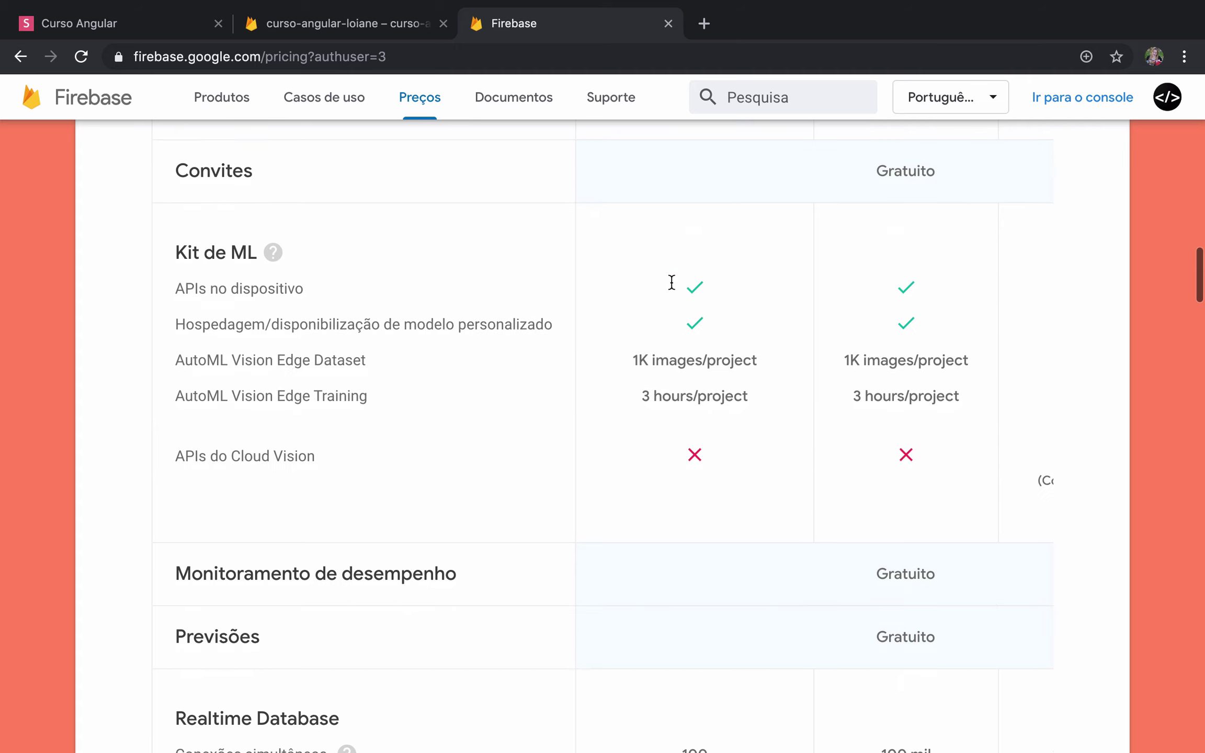
scroll(671, 281, up, 15)
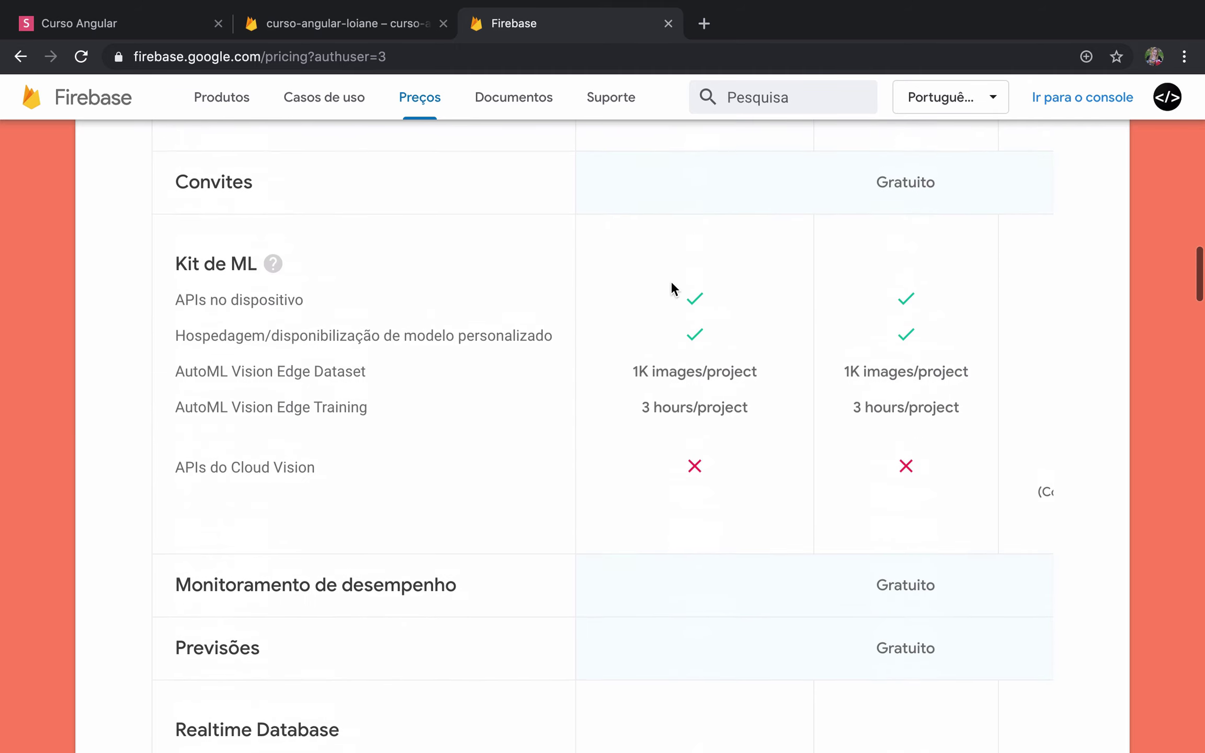
scroll(671, 288, up, 1)
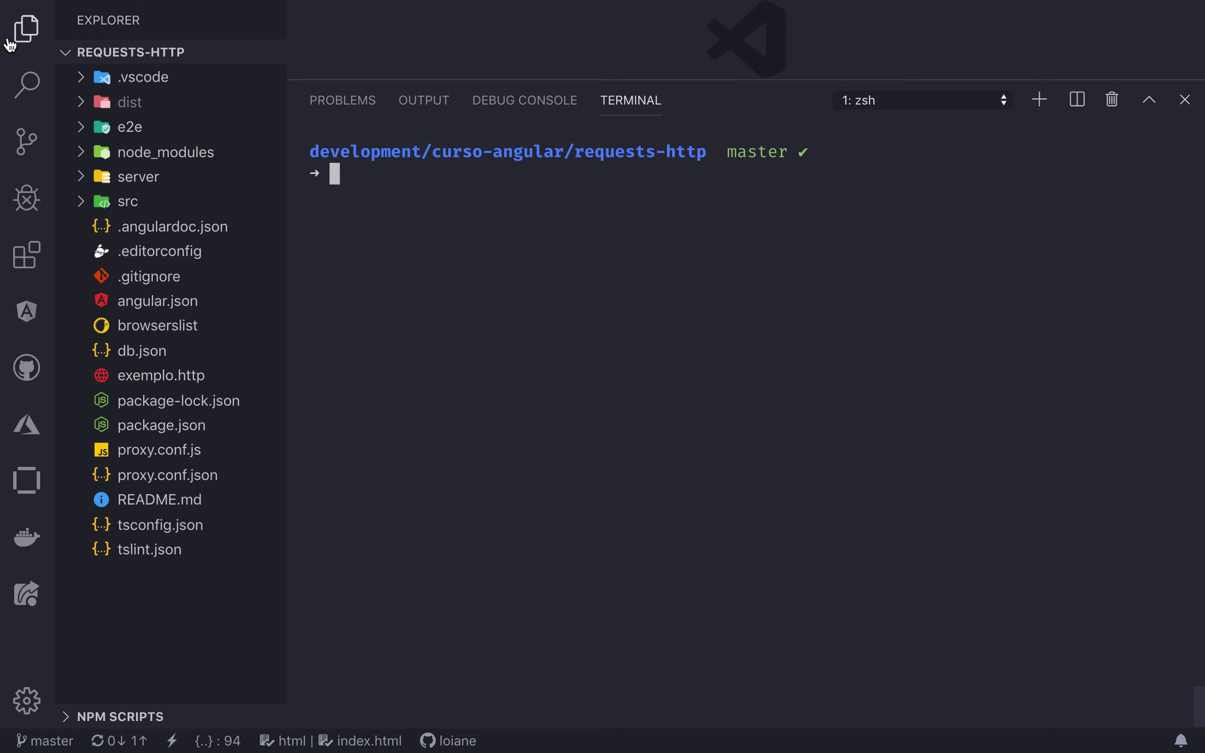
Switch to Visual Studio Code, hide the file explorer and run firebase init in the requests-http terminal
click(24, 32)
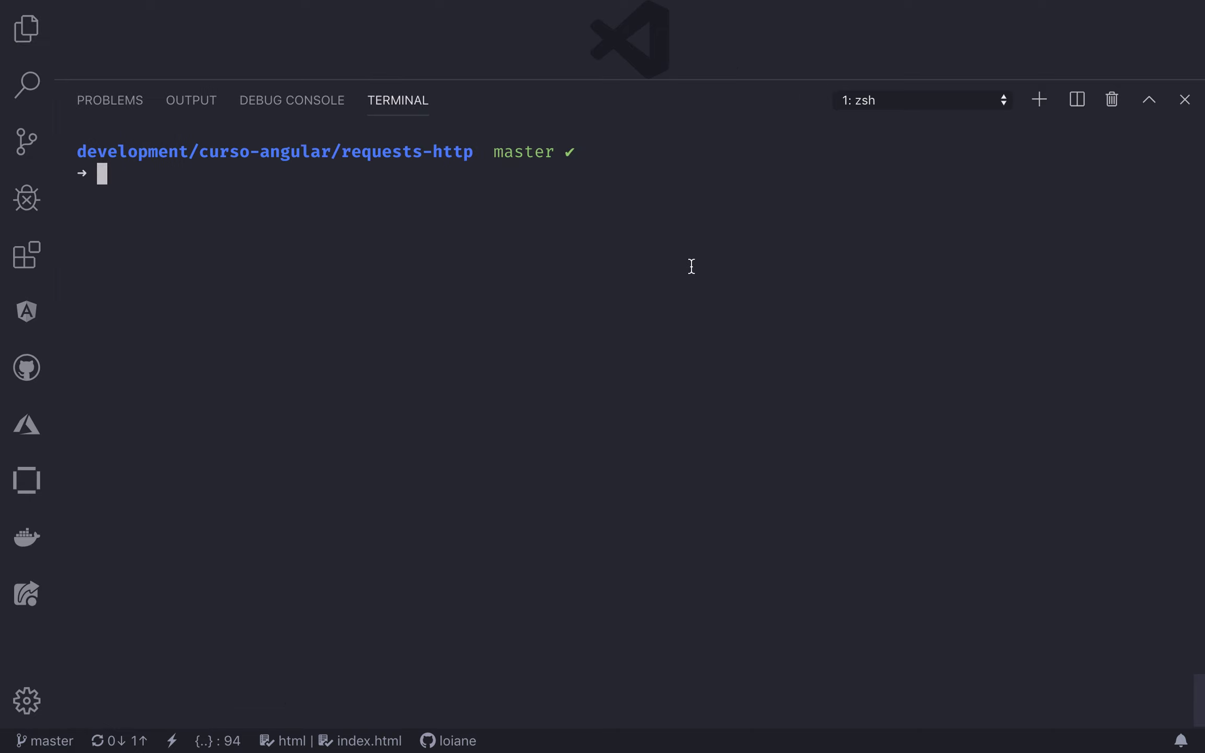
text(firebase)
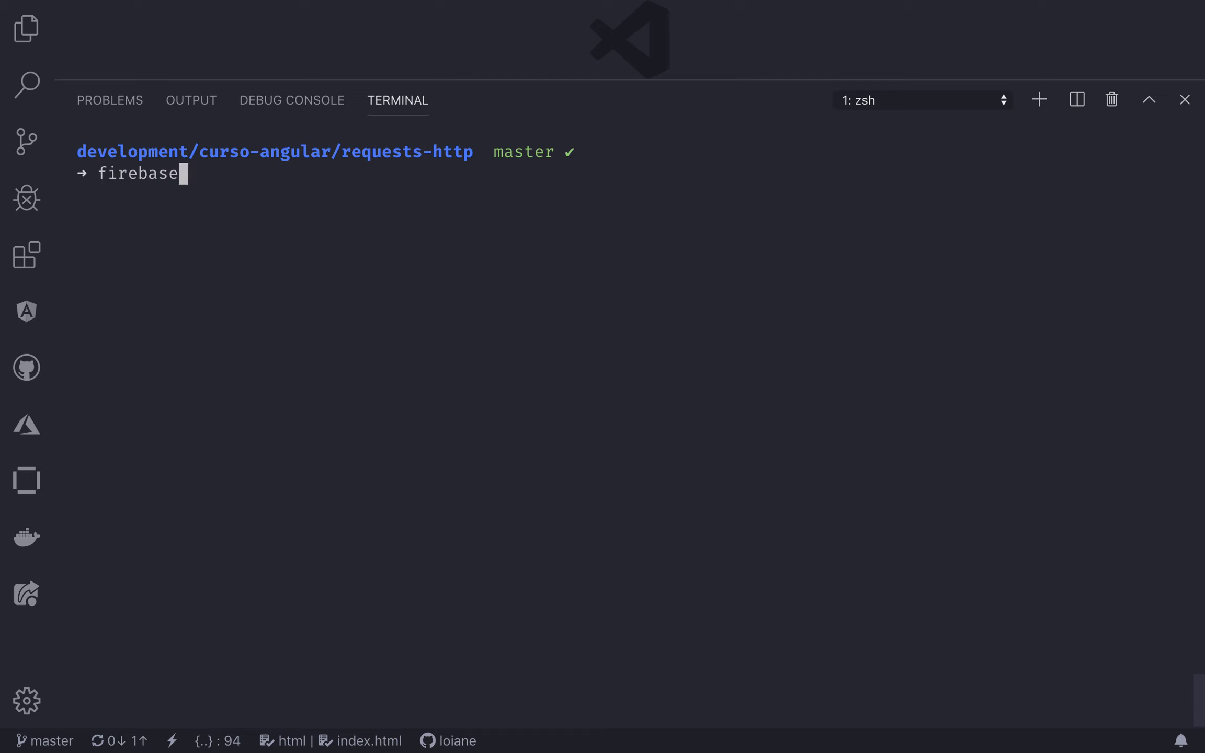
text( init)
key(Return)
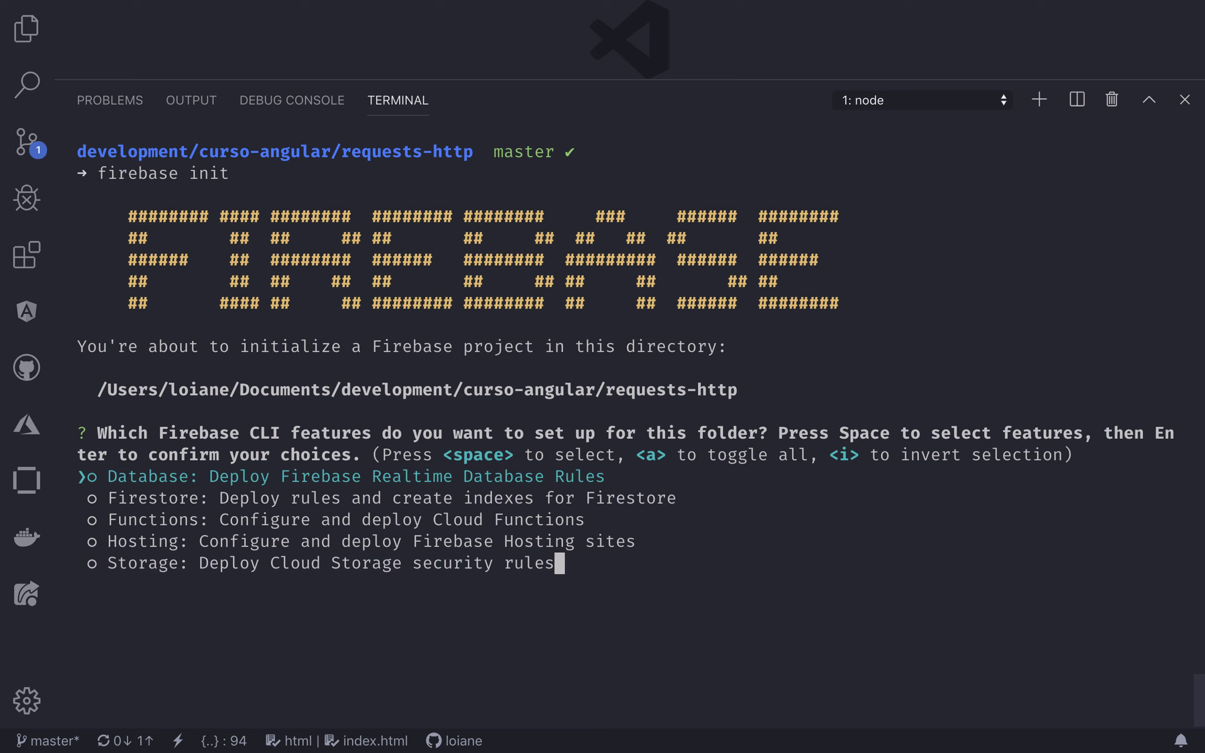
Choose only Hosting as the Firebase CLI feature to set up for this folder and confirm the choice
key(Down)
key(Down)
key(Down)
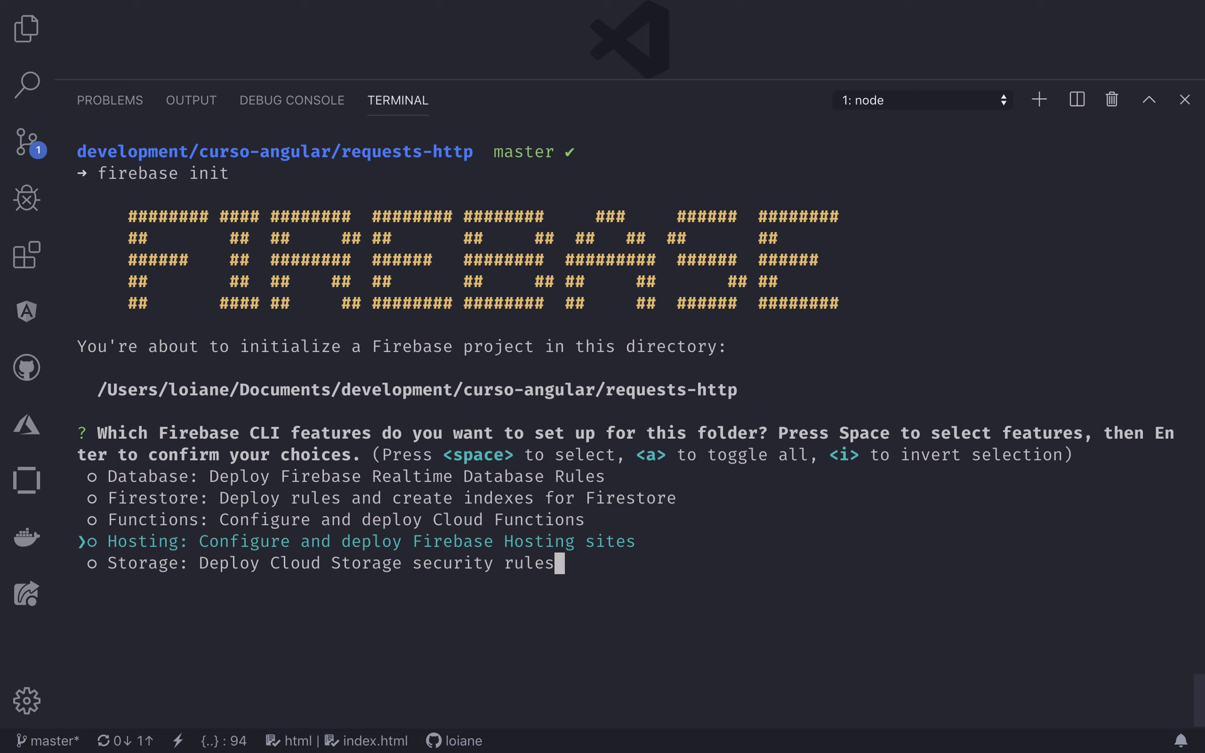
key(space)
key(Up)
key(Up)
key(Up)
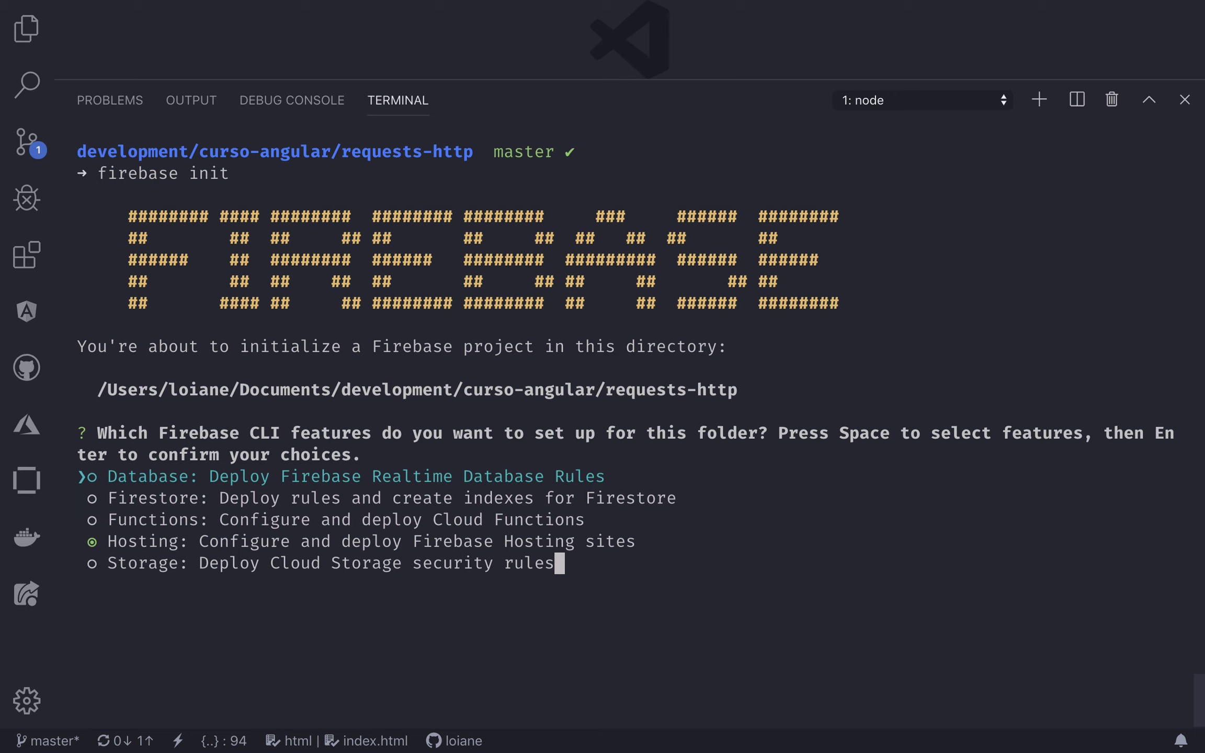
key(Up)
key(Up)
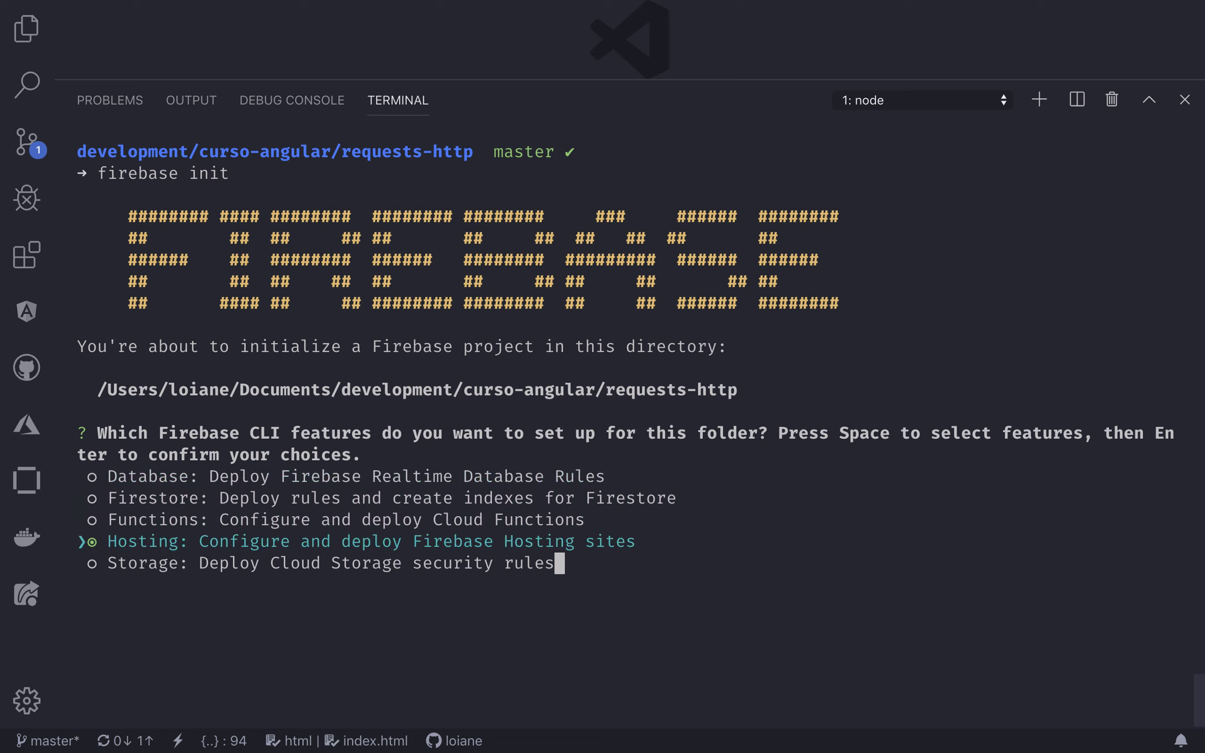
key(Return)
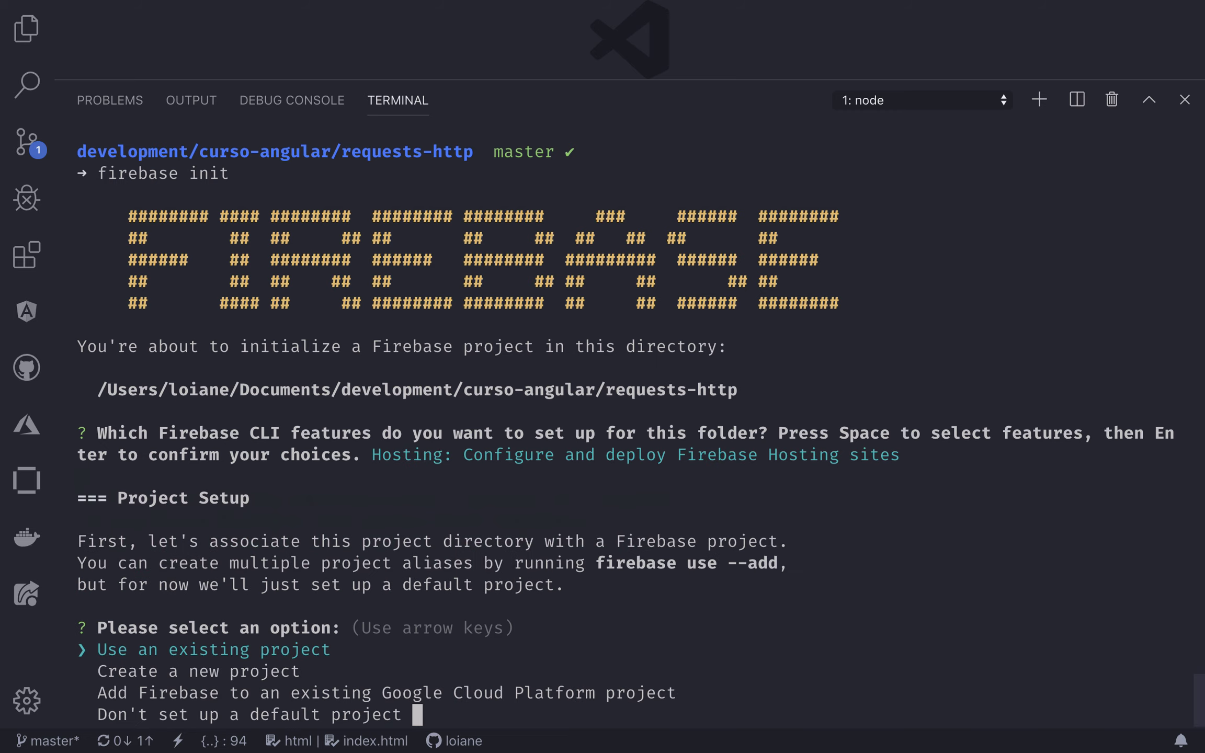
Choose Use an existing project for the Firebase project setup
key(Down)
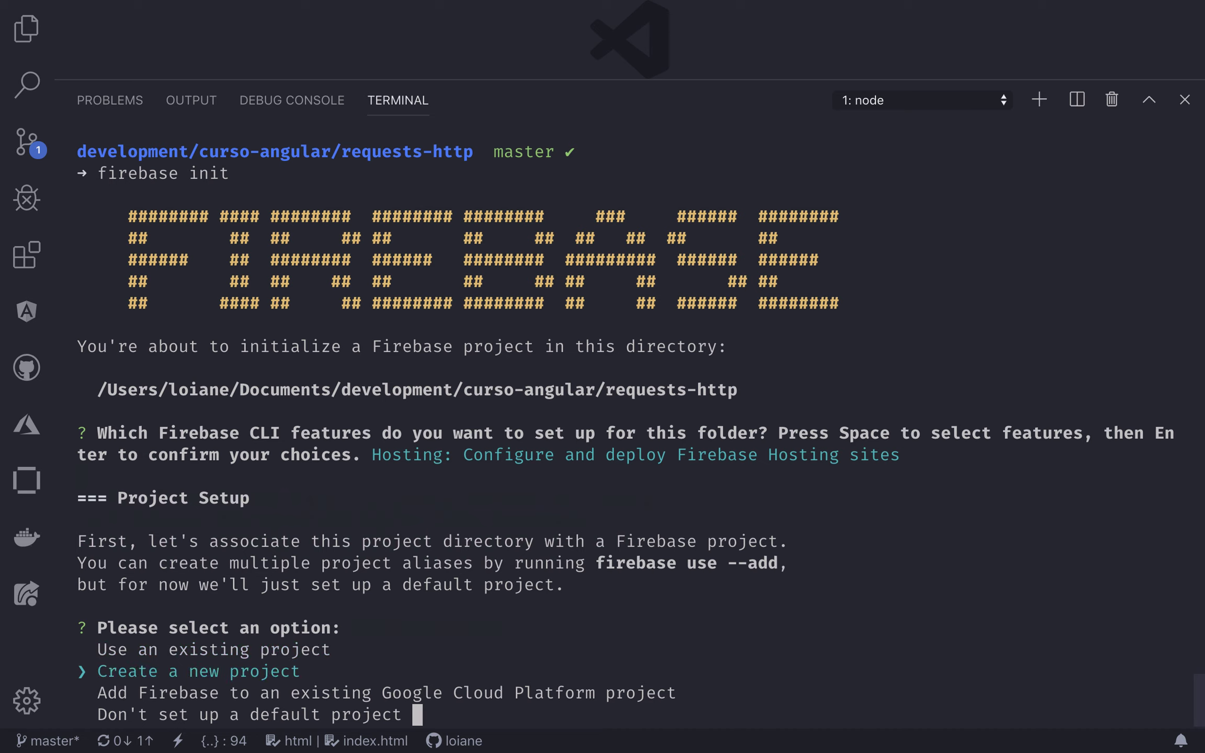
key(Up)
key(Down)
key(Up)
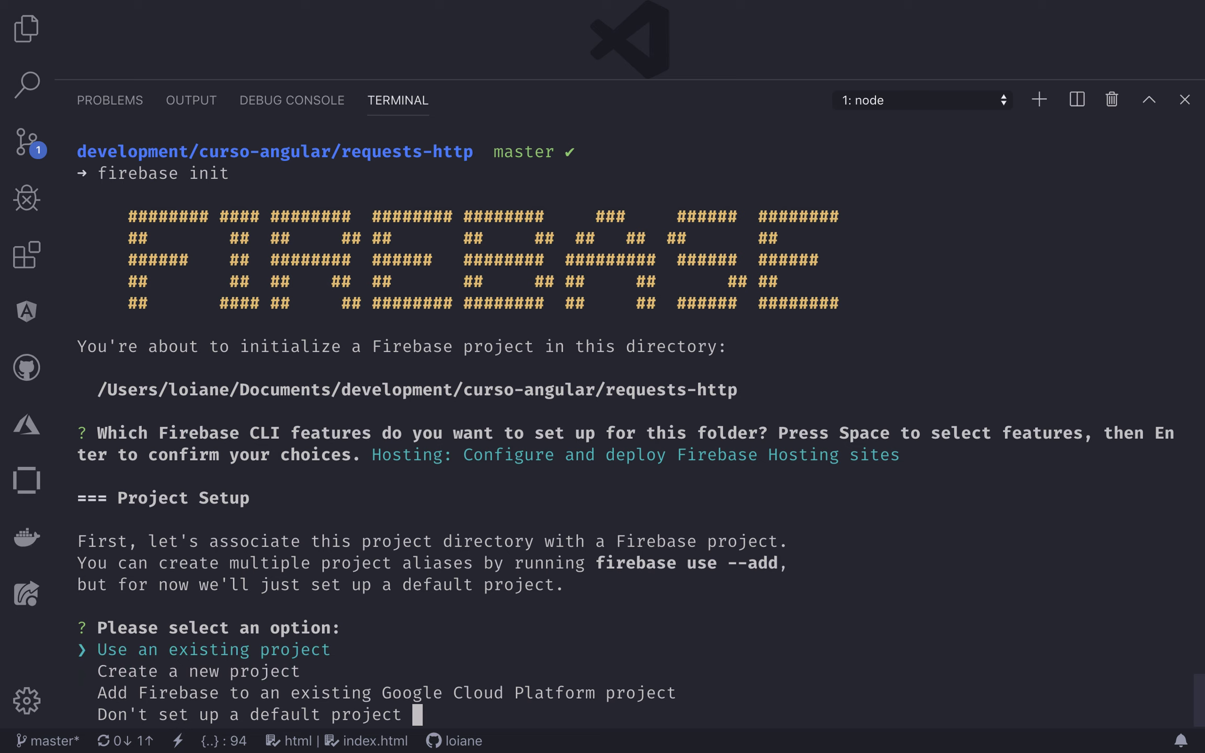
key(Return)
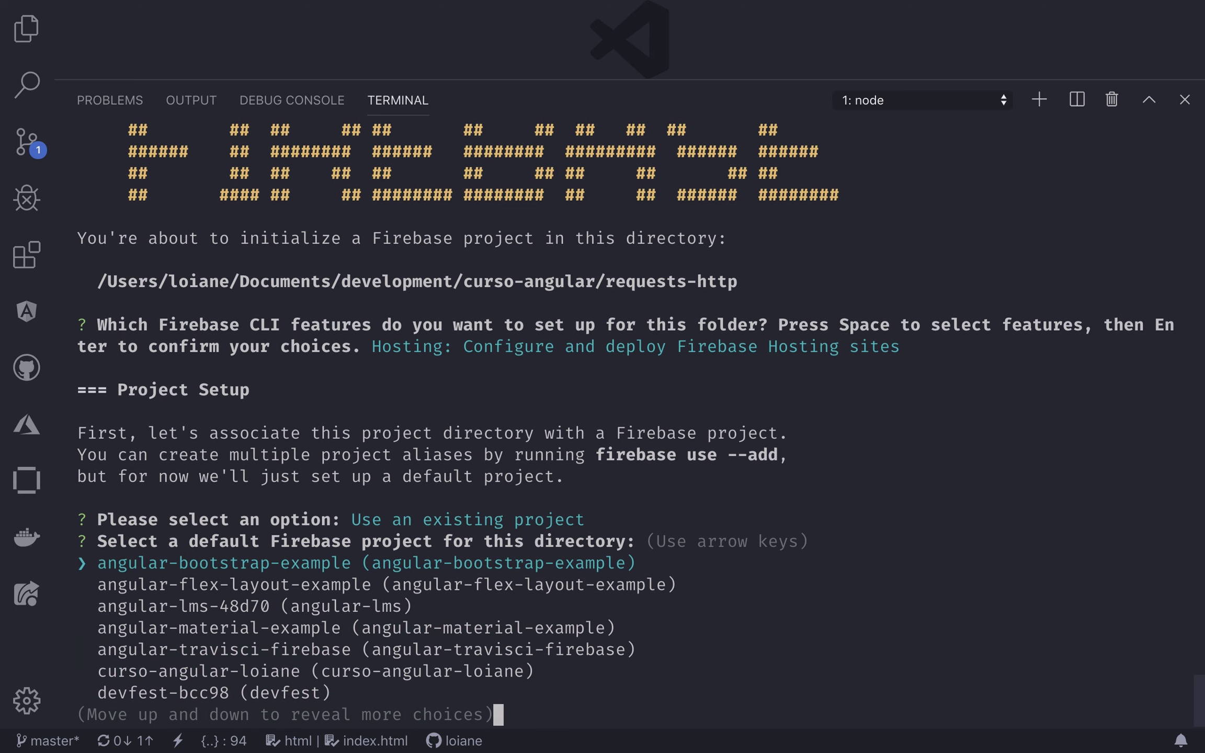
Select the newly created curso-angular course project as the default Firebase project for this directory
key(Down)
key(Down)
key(Down)
key(Down)
key(Down)
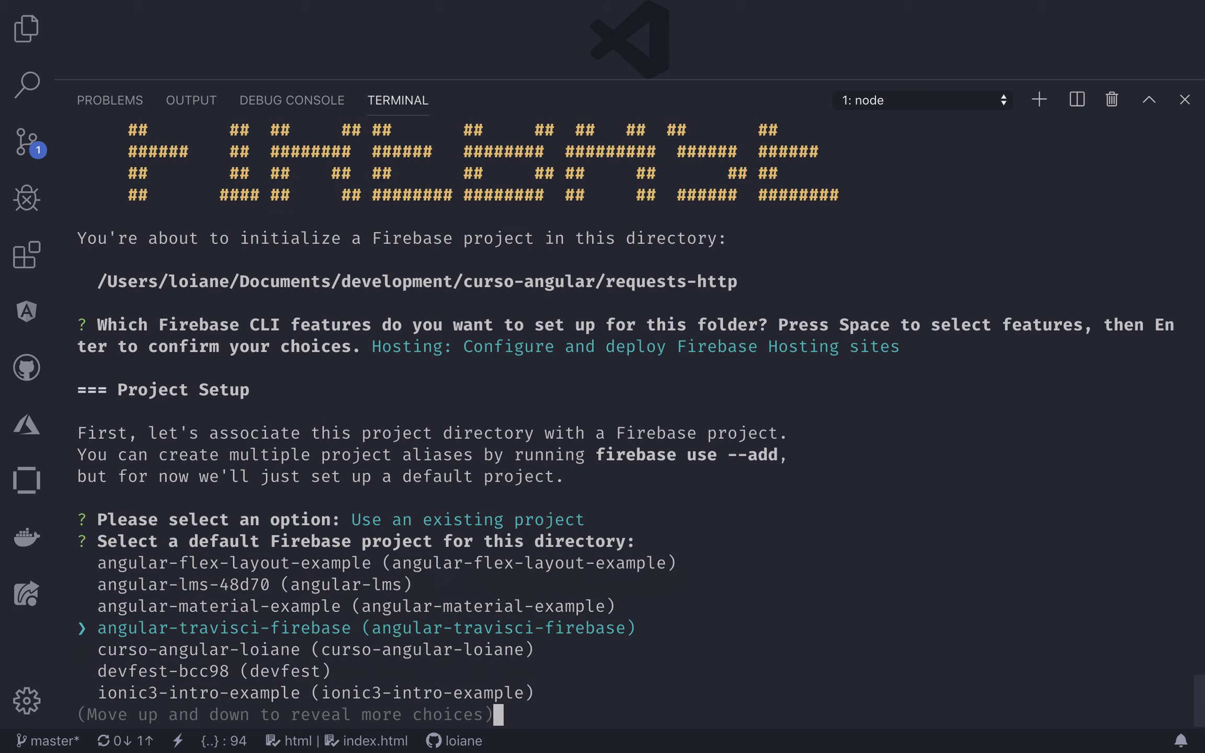
key(Return)
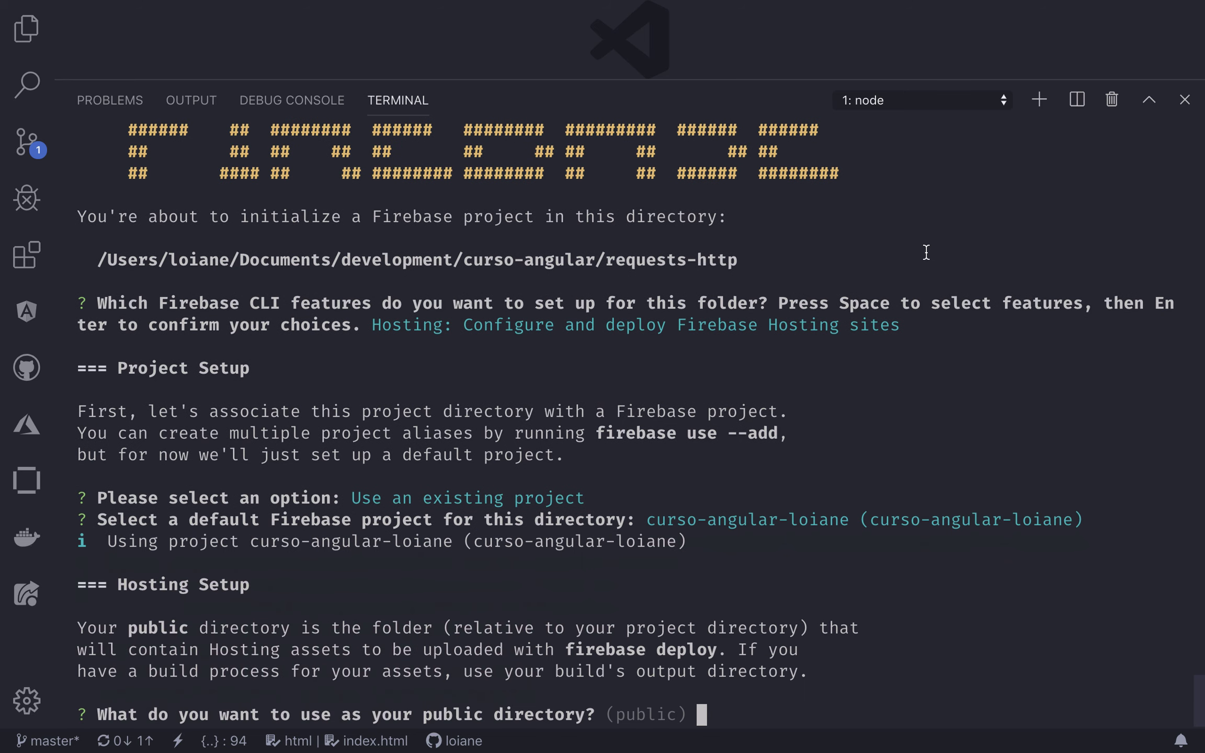
Look up the build output inside the dist folder and set the Hosting public directory to dist/requests-http
click(26, 30)
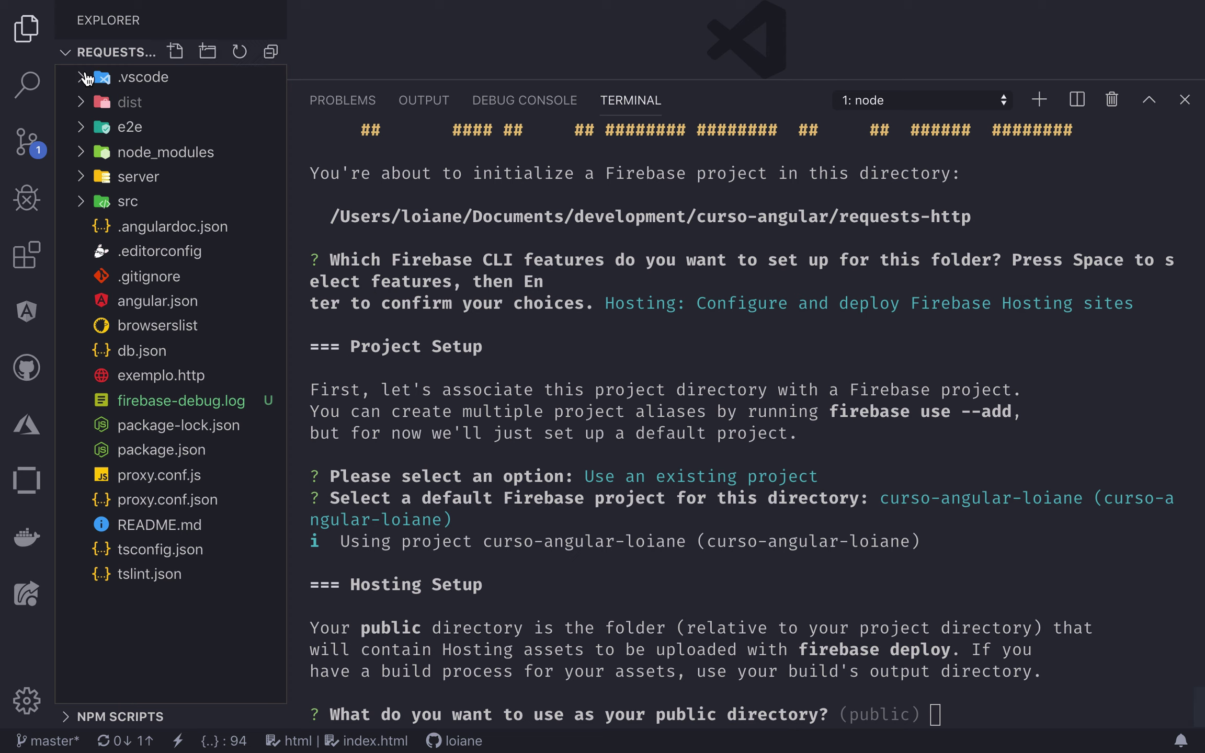
click(135, 102)
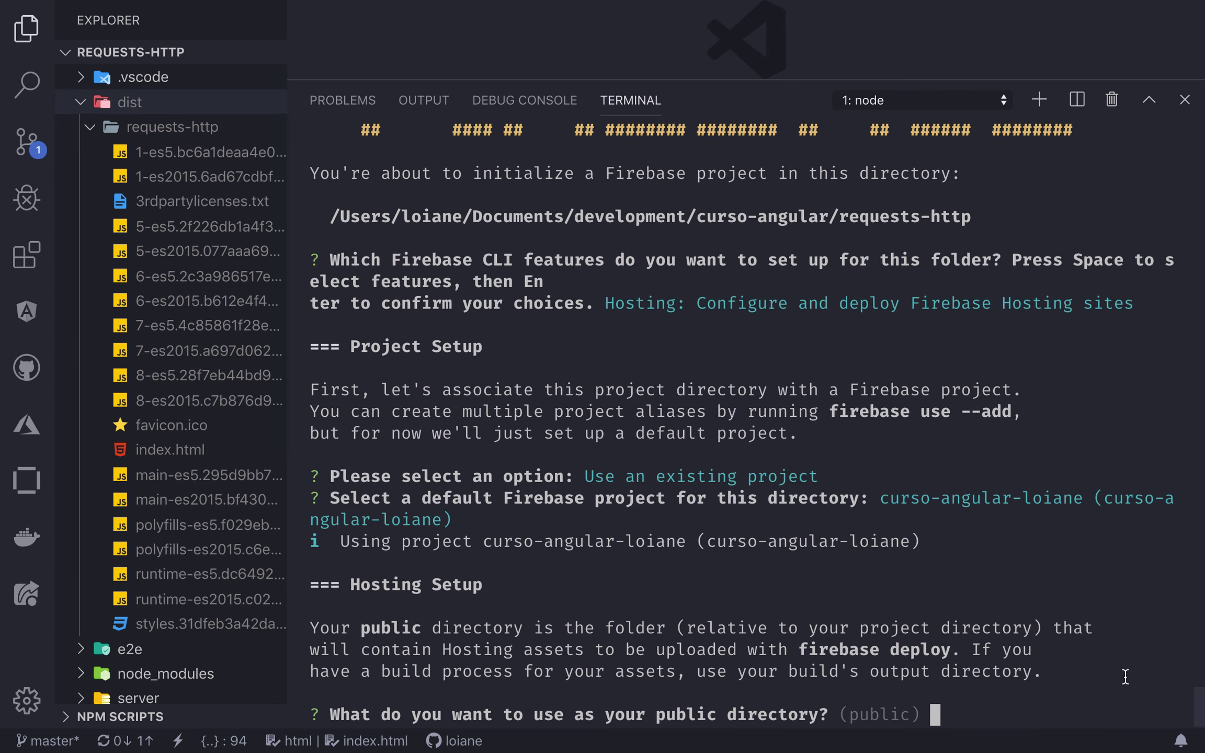
text(dist/requests)
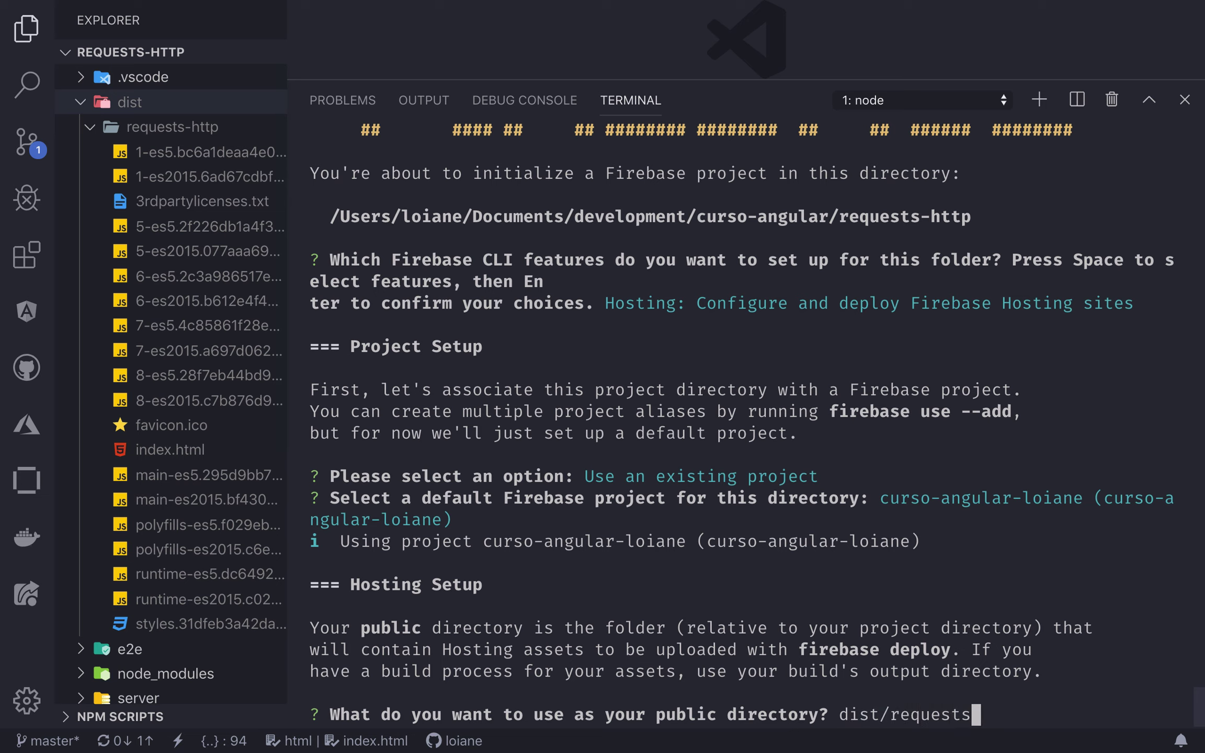
text(-ht)
key(BackSpace)
key(BackSpace)
key(BackSpace)
text(-jttp)
key(Return)
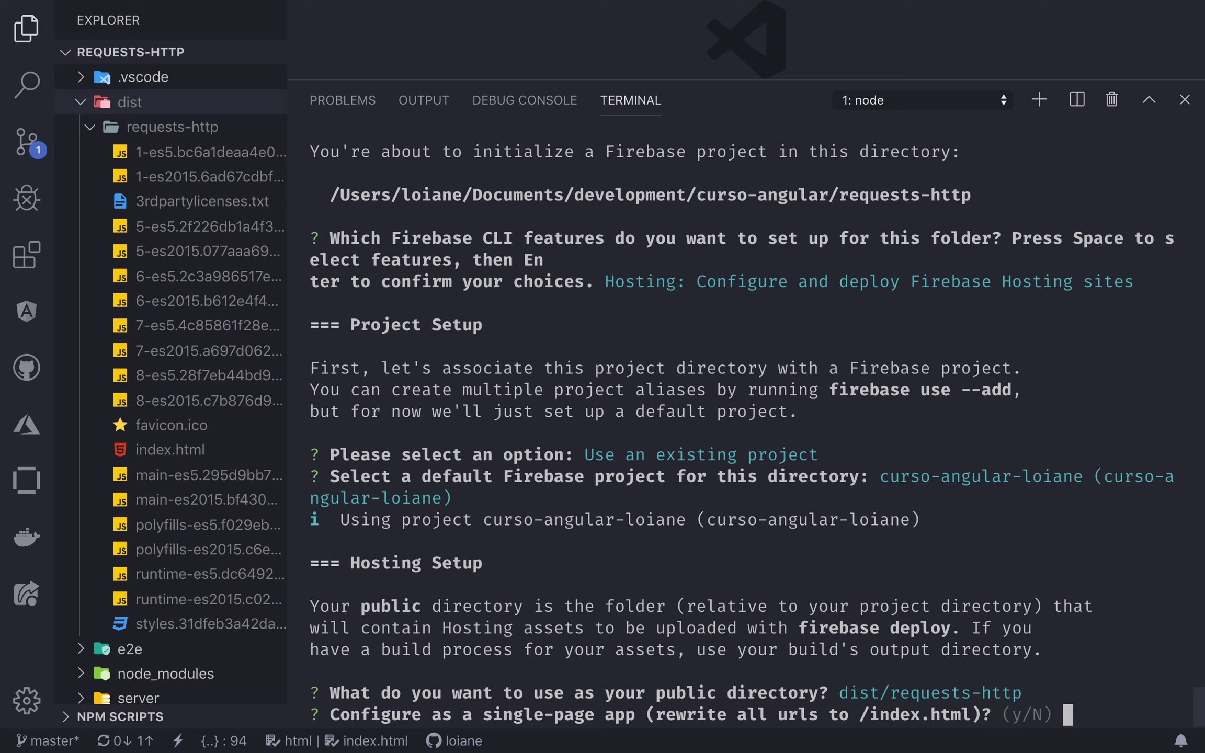
Configure Hosting as a single-page app and decline overwriting the existing dist/requests-http/index.html
text(y)
key(Return)
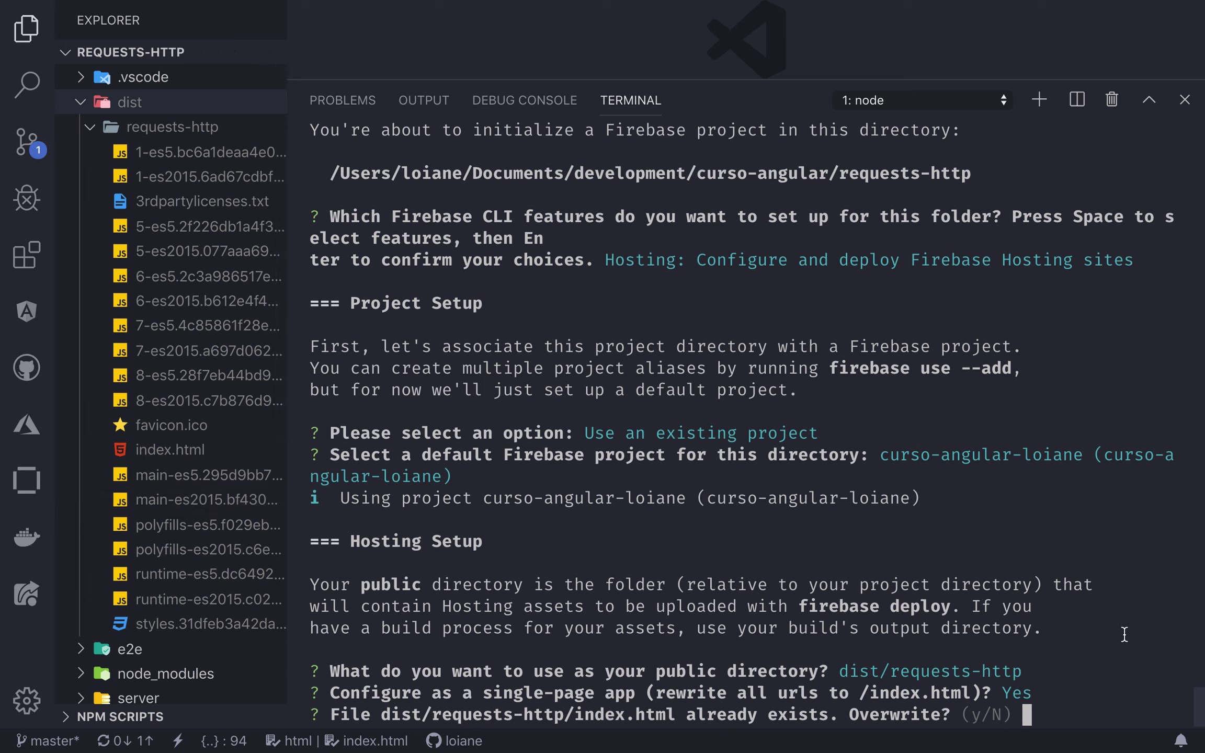
text(n)
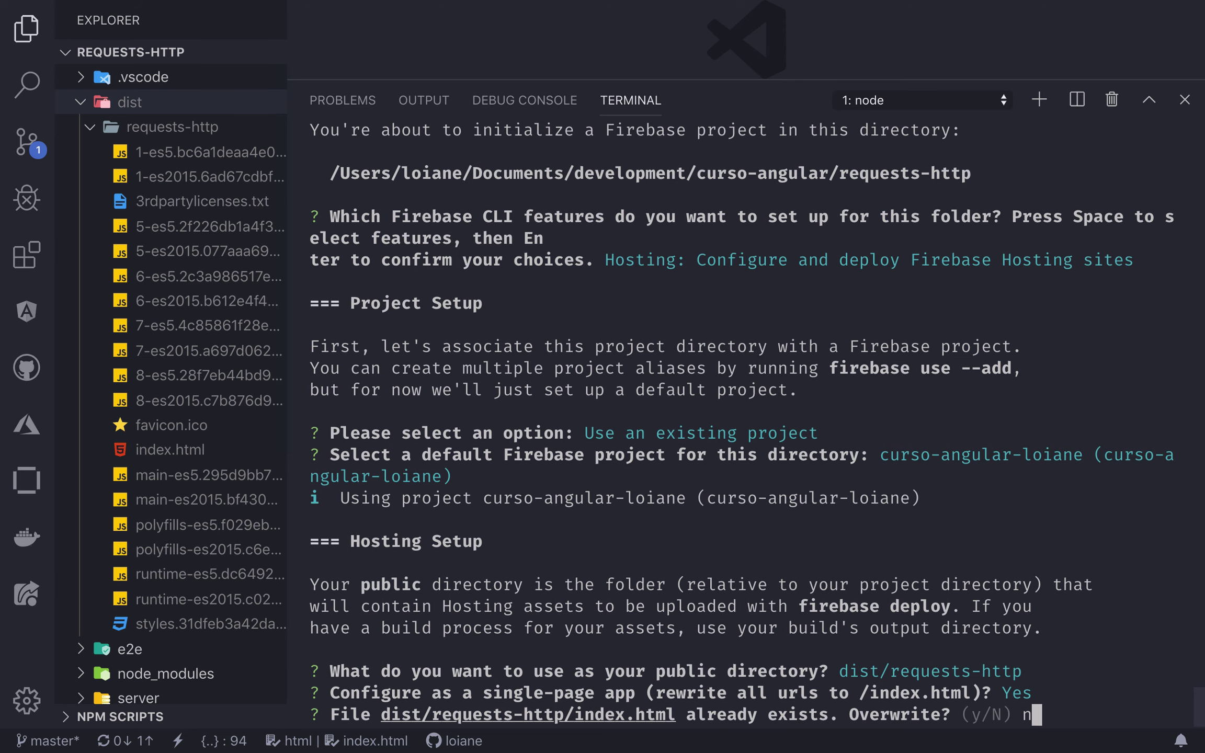
key(Return)
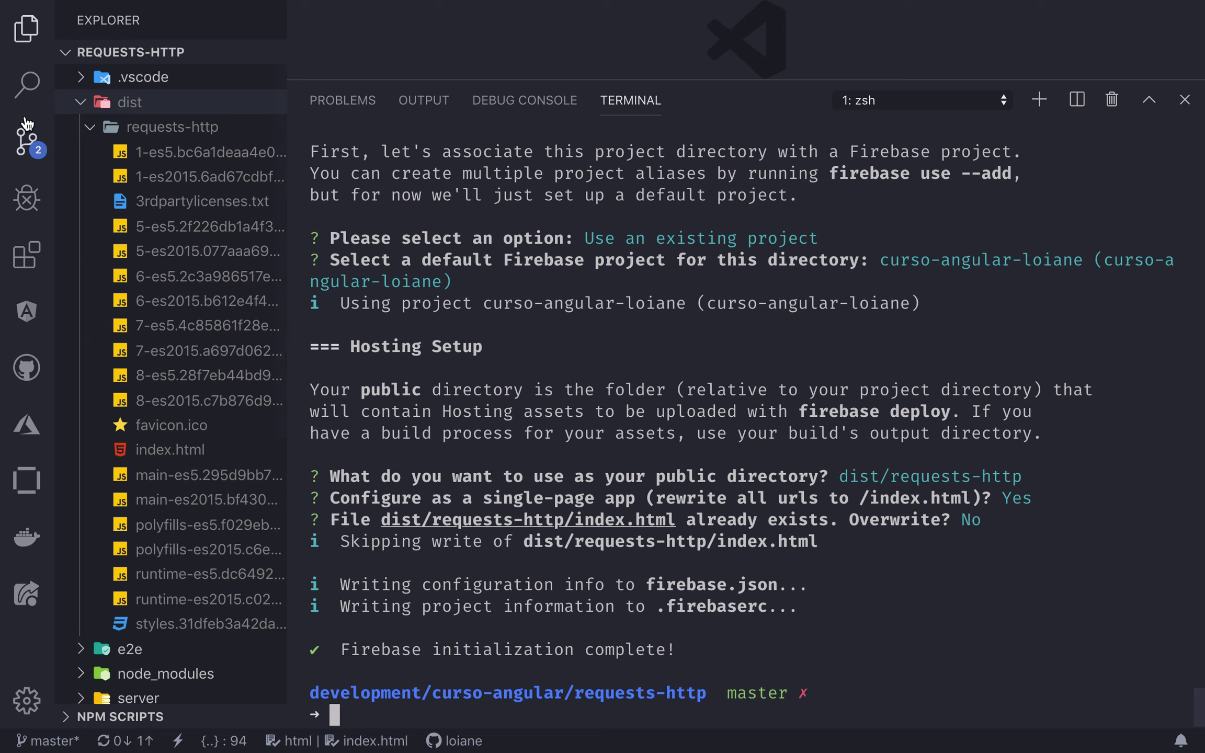
Collapse the dist folder and check which files the initialization added in source control, returning to the file explorer
click(97, 103)
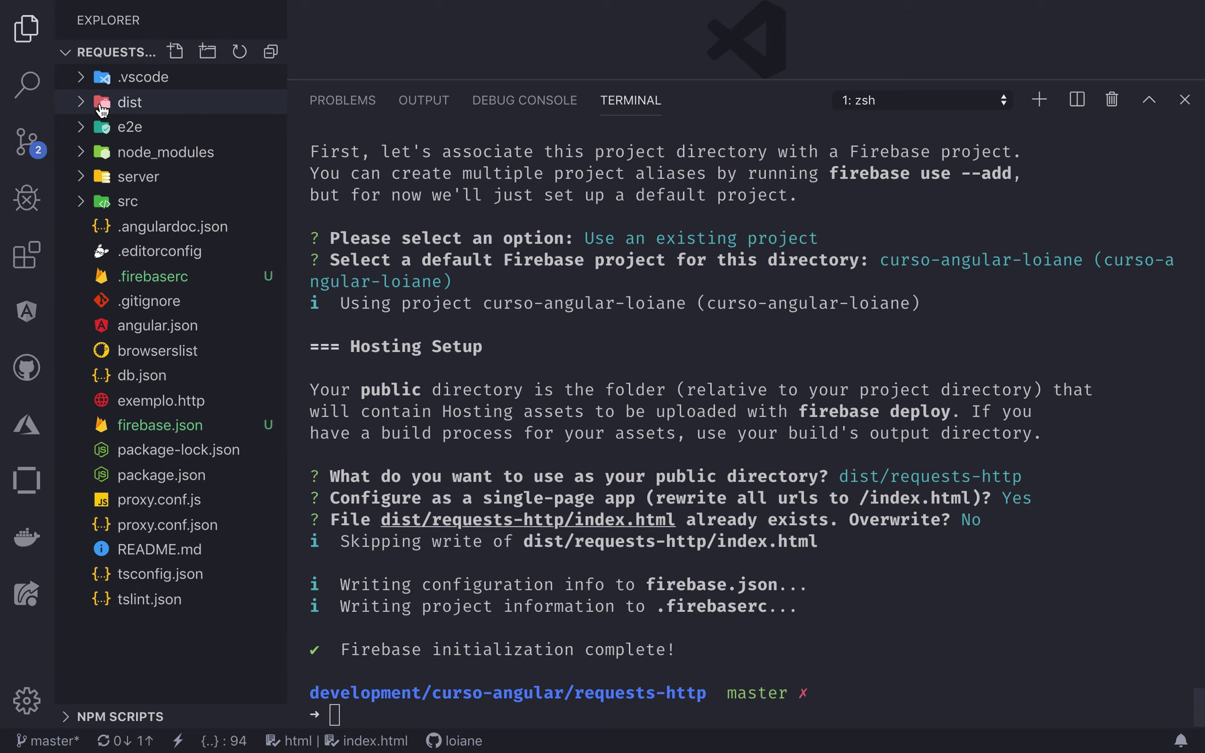
click(27, 142)
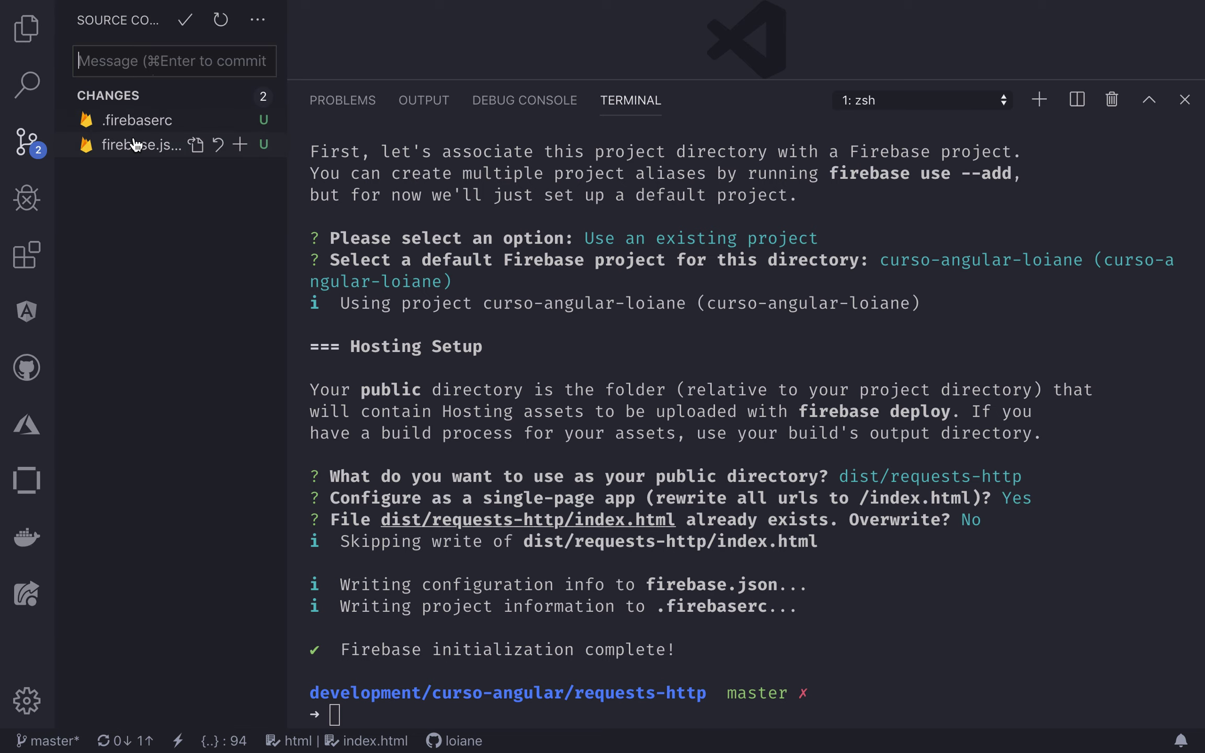
click(27, 28)
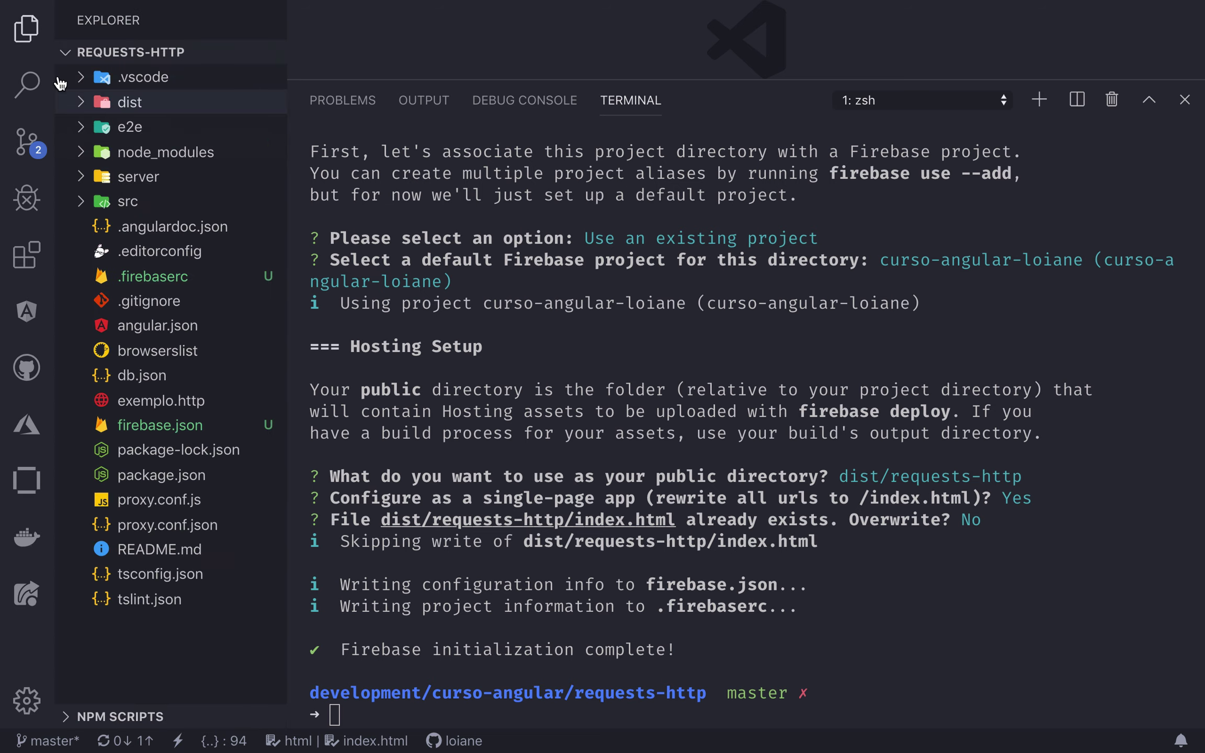
Review the hosting settings in firebase.json in an enlarged editor and the default project name in .firebaserc
click(166, 425)
drag(719, 80, 712, 604)
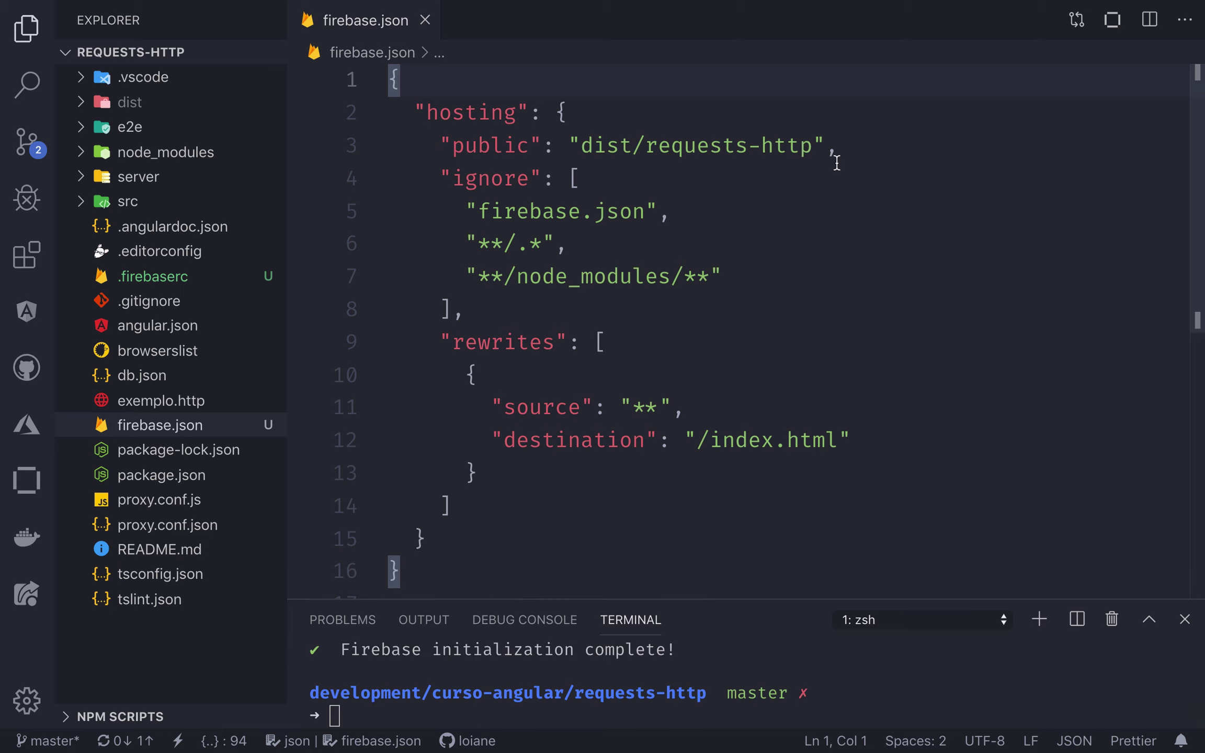
scroll(866, 213, down, 1)
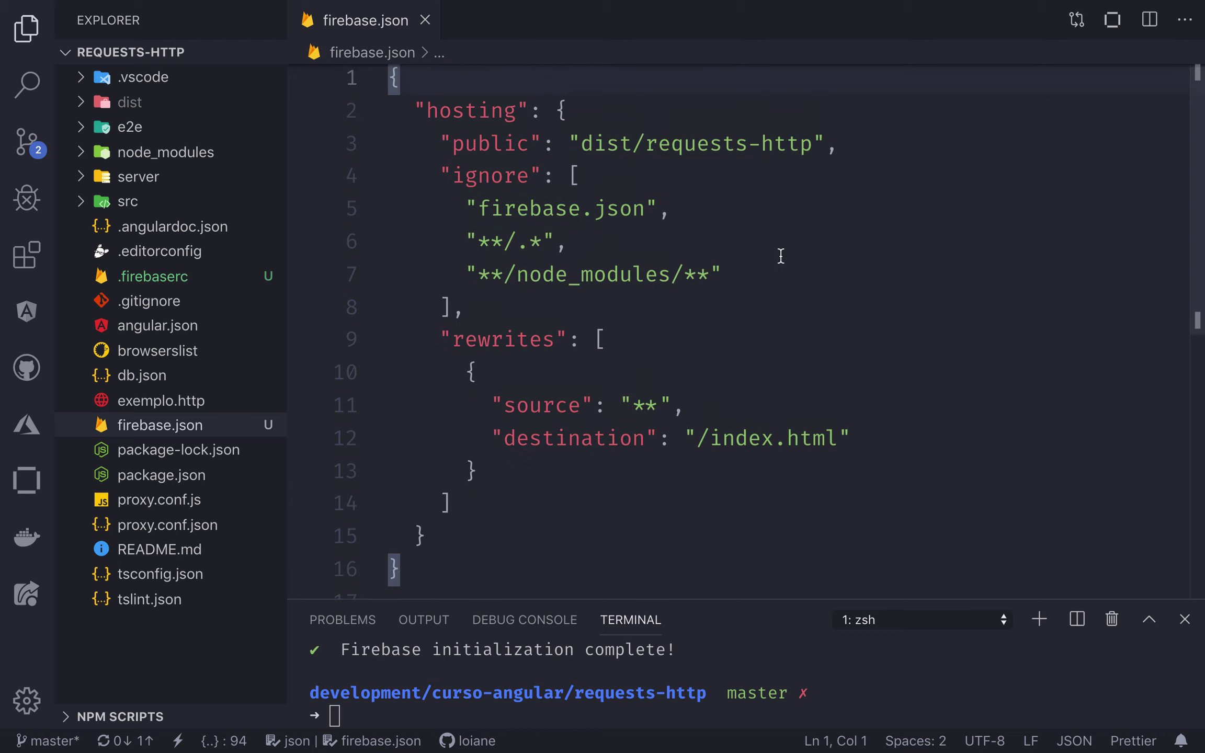
scroll(778, 256, up, 1)
scroll(781, 256, down, 1)
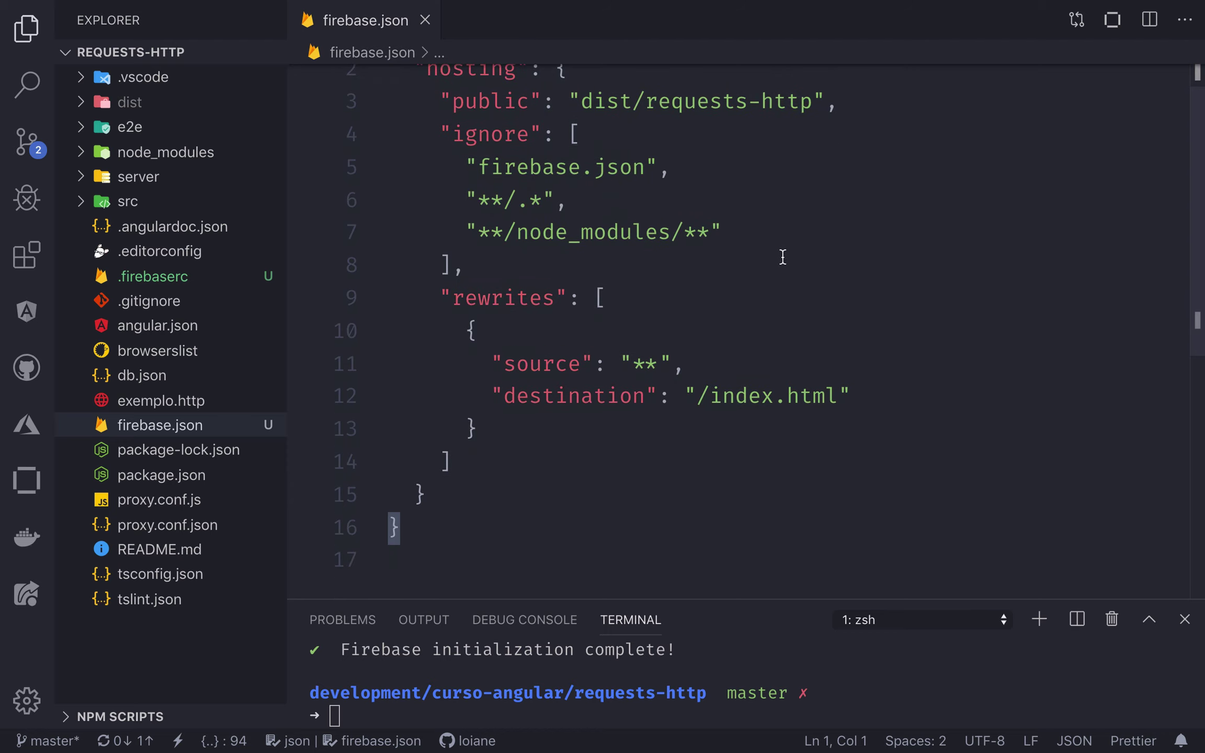
scroll(754, 321, up, 1)
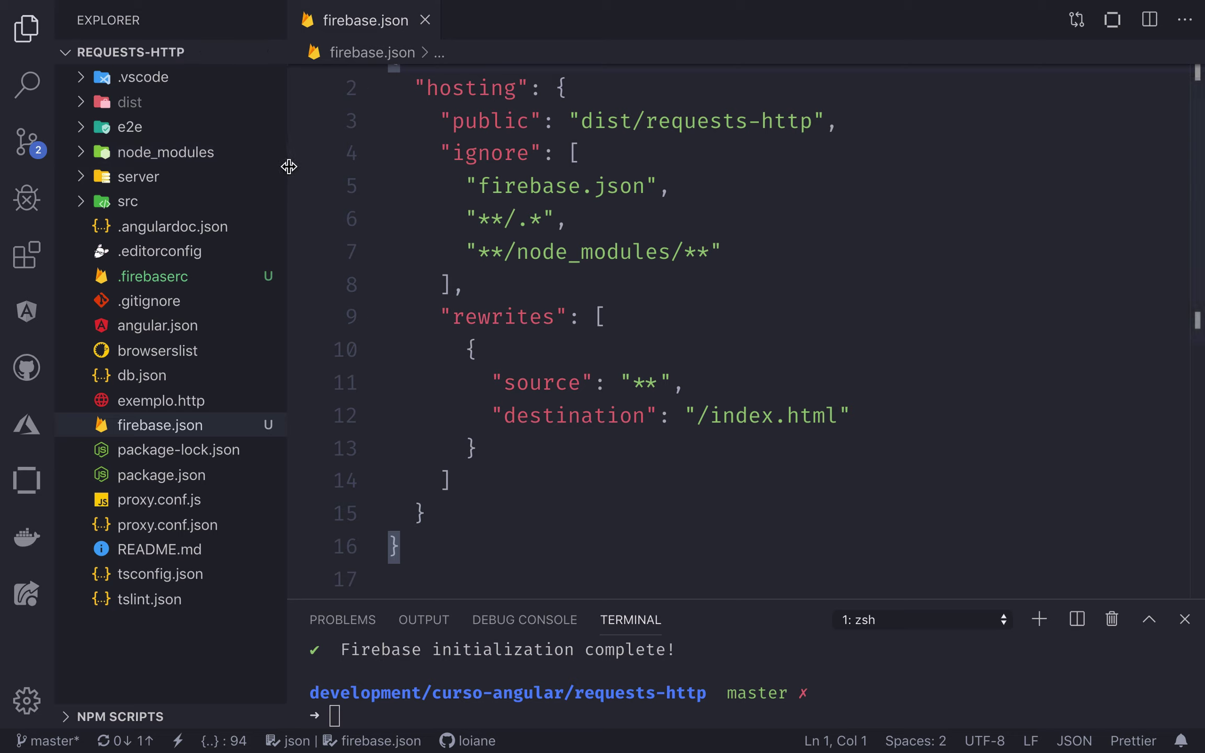
click(210, 280)
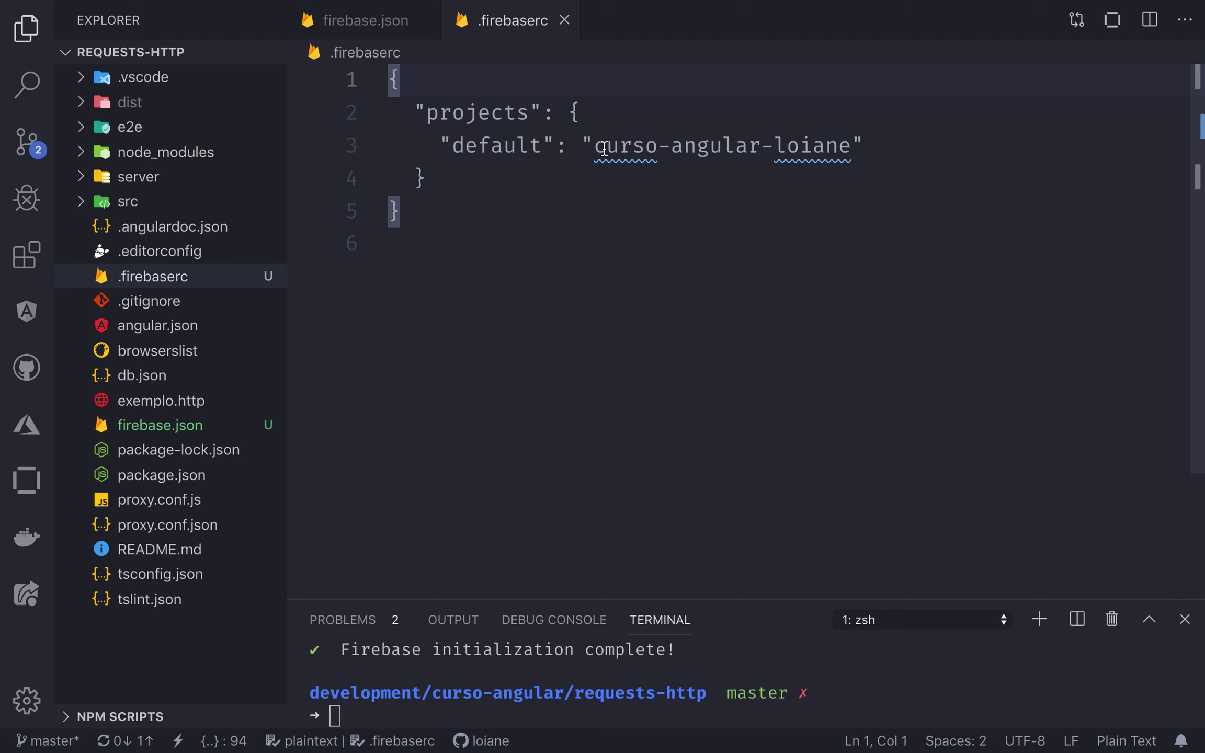
drag(595, 147, 851, 147)
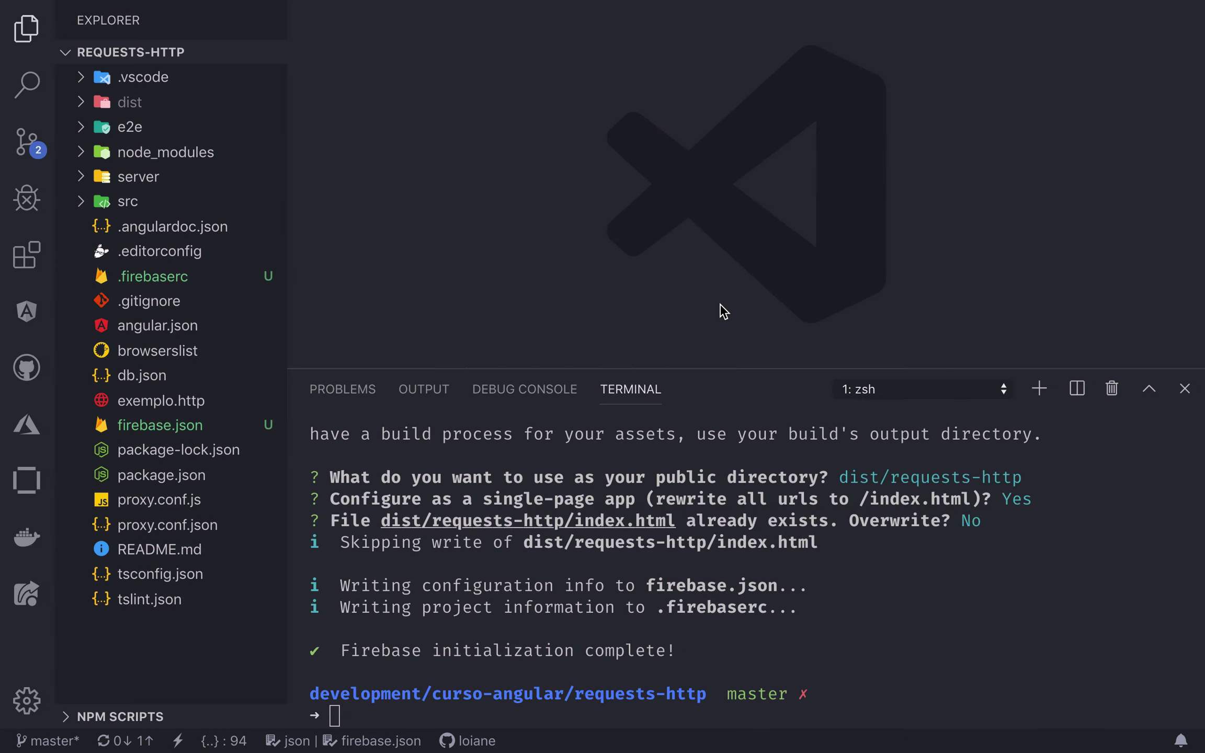
Clear the terminal output with the clear command
click(982, 651)
text(clear)
key(Return)
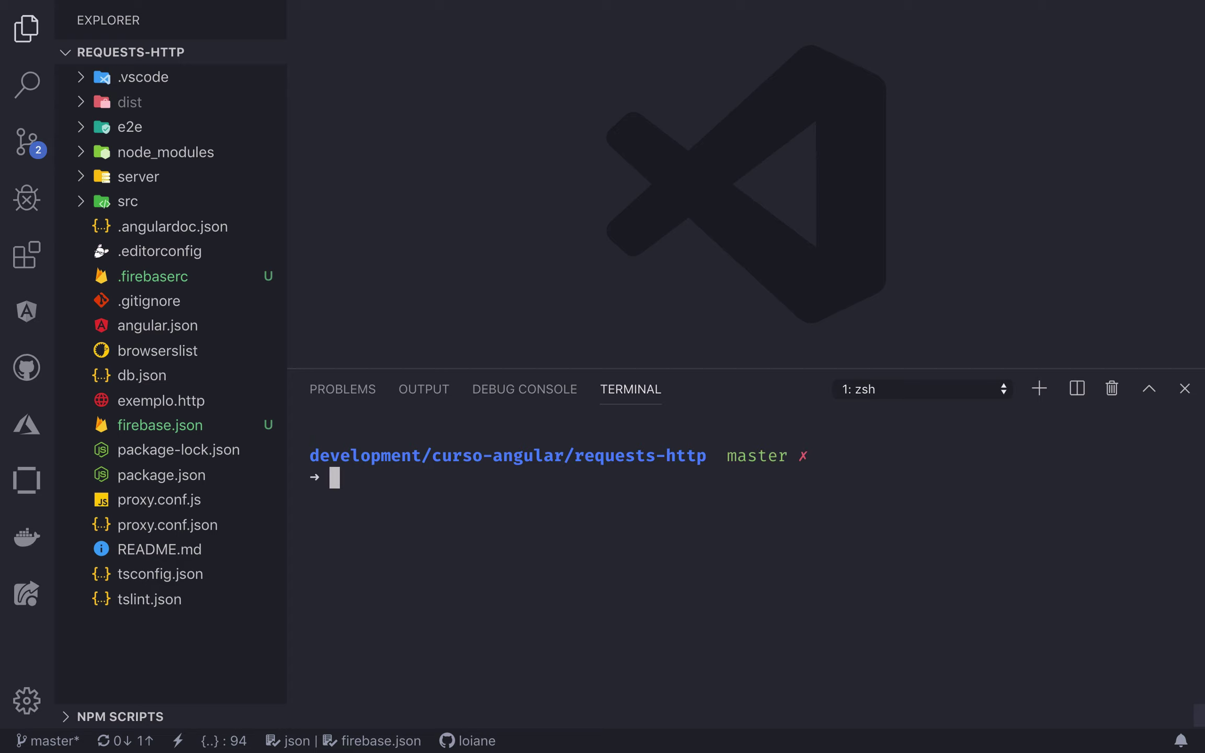
Expand the dist folder and widen the file explorer to inspect the build file names in requests-http
click(231, 102)
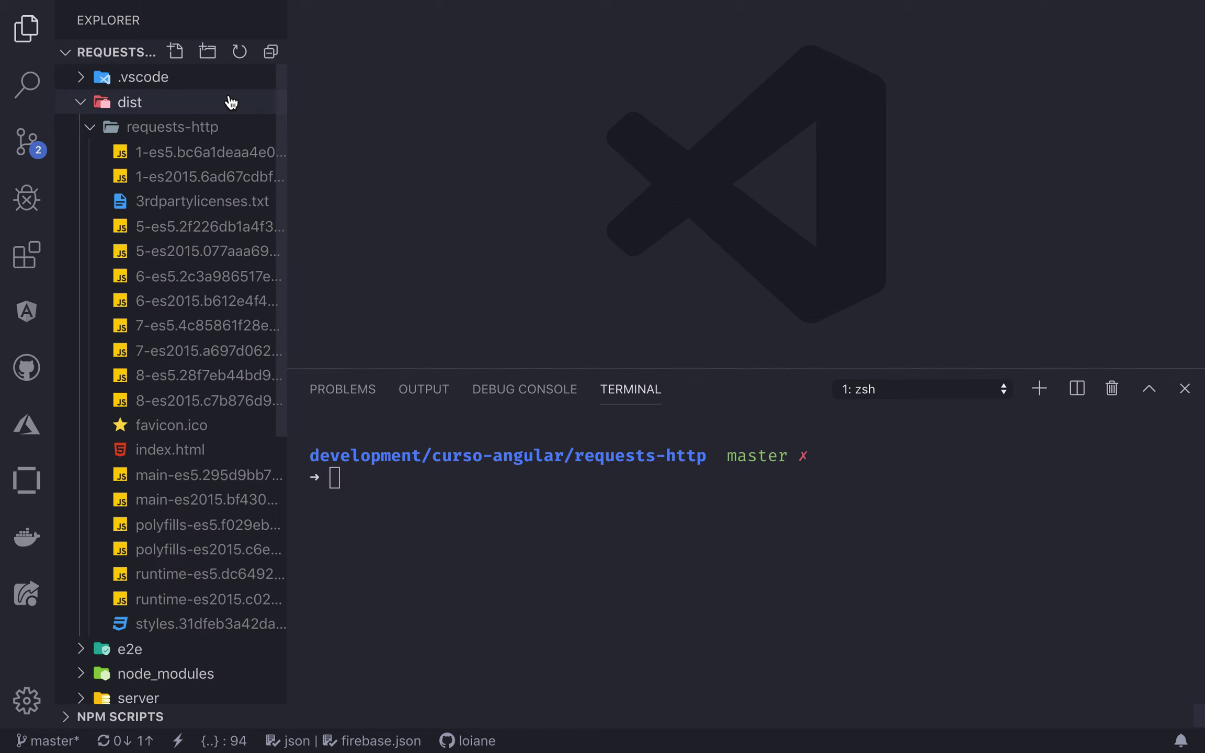
drag(290, 109, 385, 113)
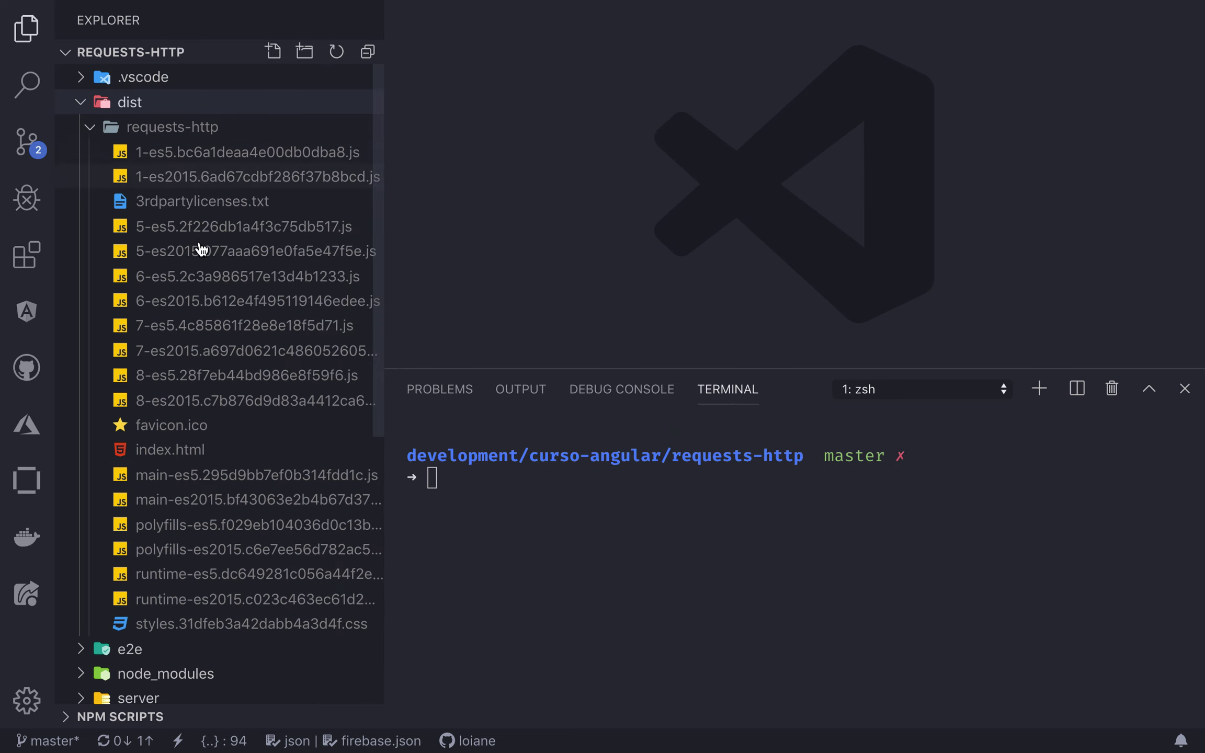
Collapse the dist folder, enlarge the terminal and publish the production build with the firebase deploy command
click(149, 104)
drag(385, 120, 268, 129)
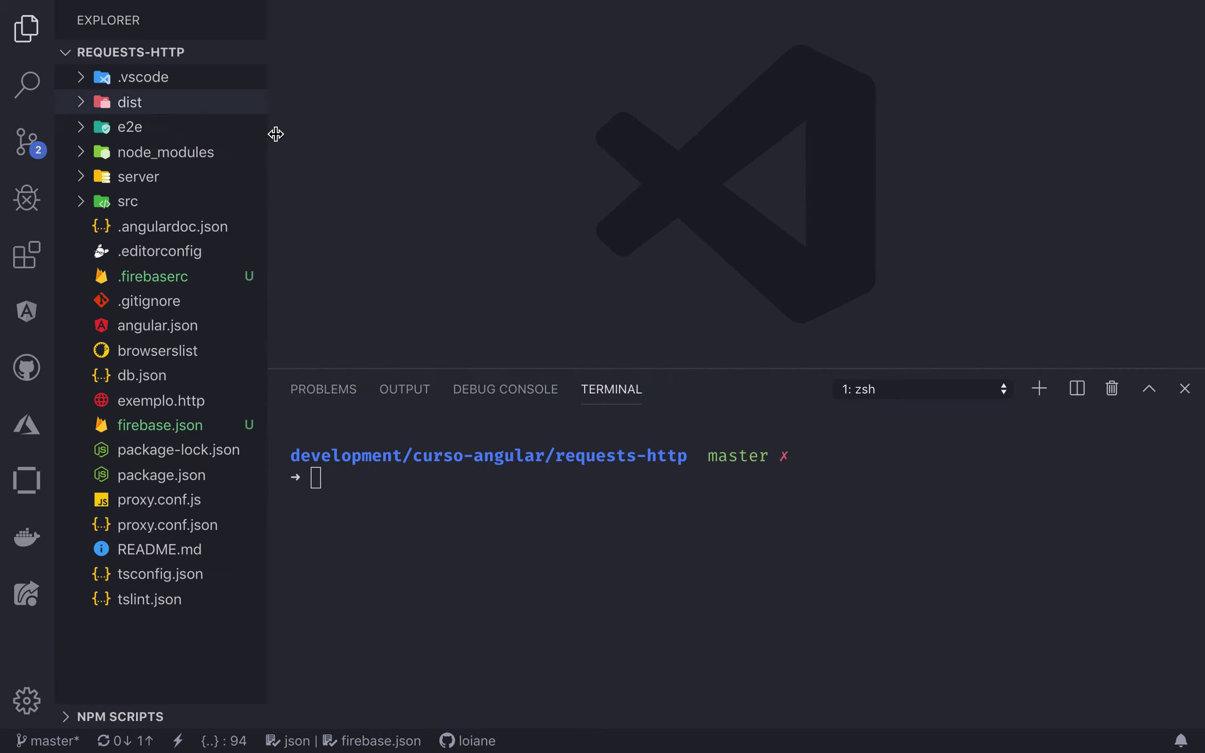
drag(734, 370, 743, 267)
click(758, 459)
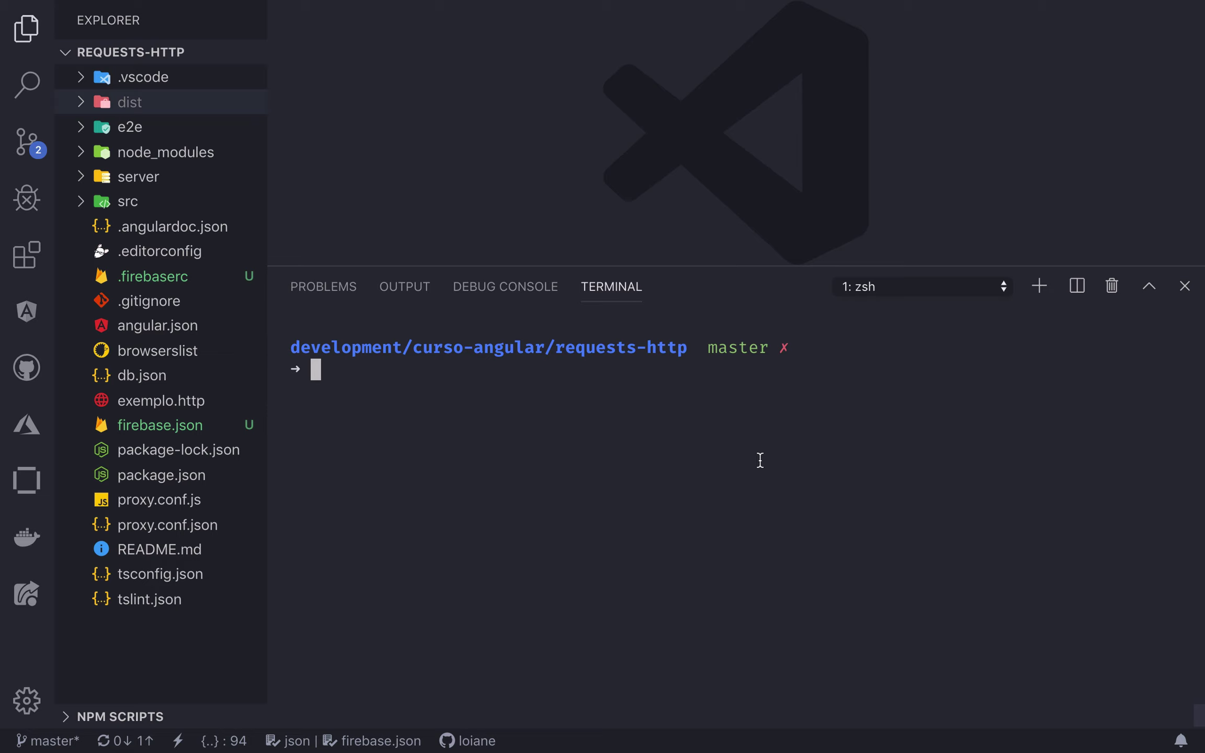
text(firebase deploy)
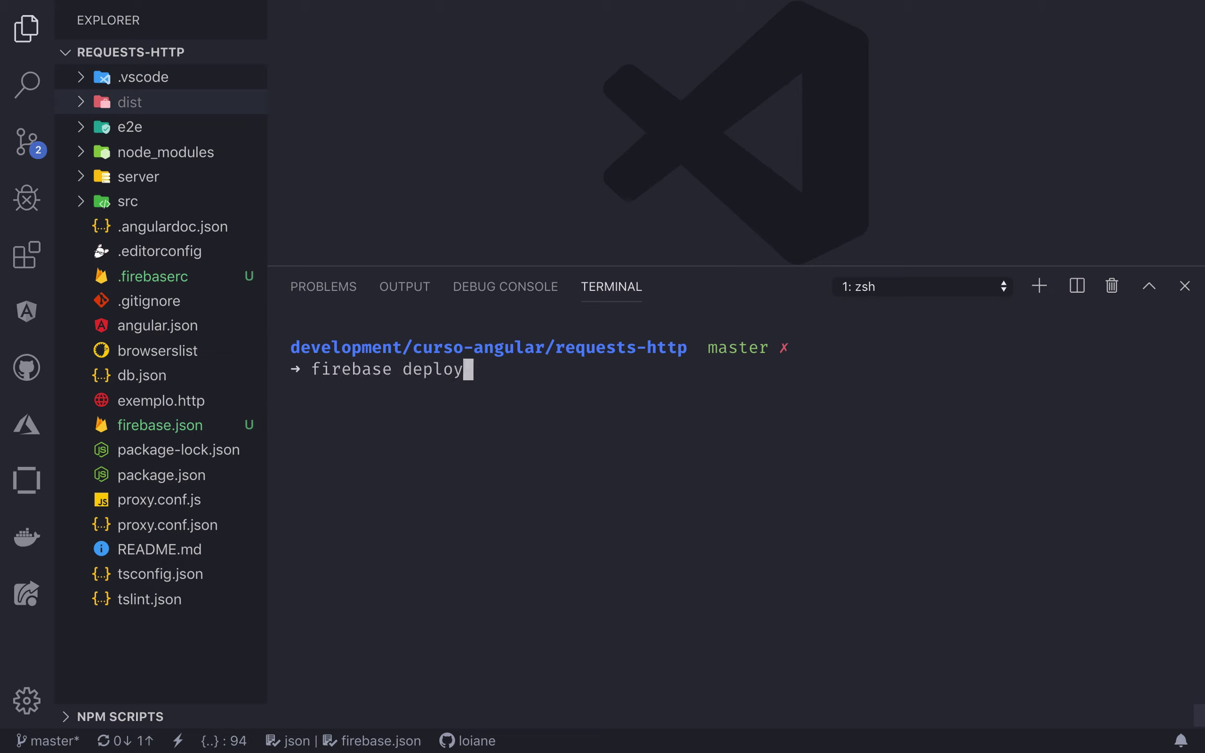
key(Return)
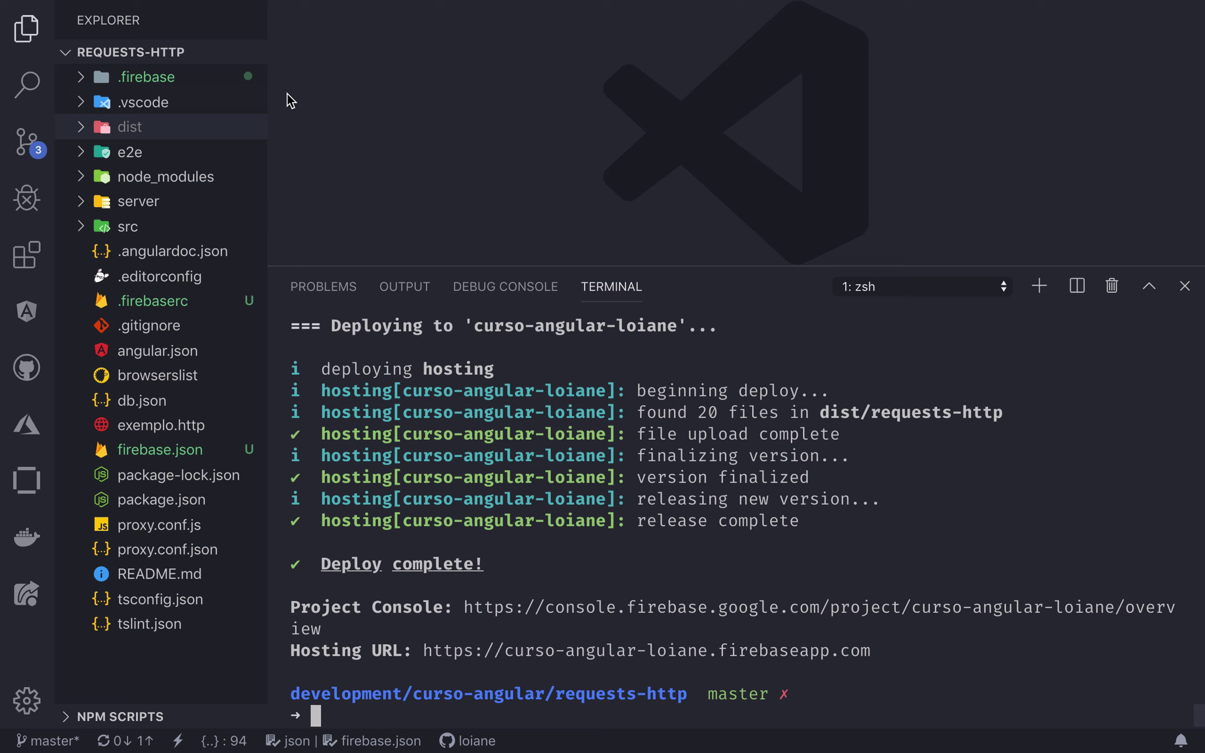
Review the contents of the generated hosting cache file in the .firebase folder, closing it when done
drag(269, 98, 327, 99)
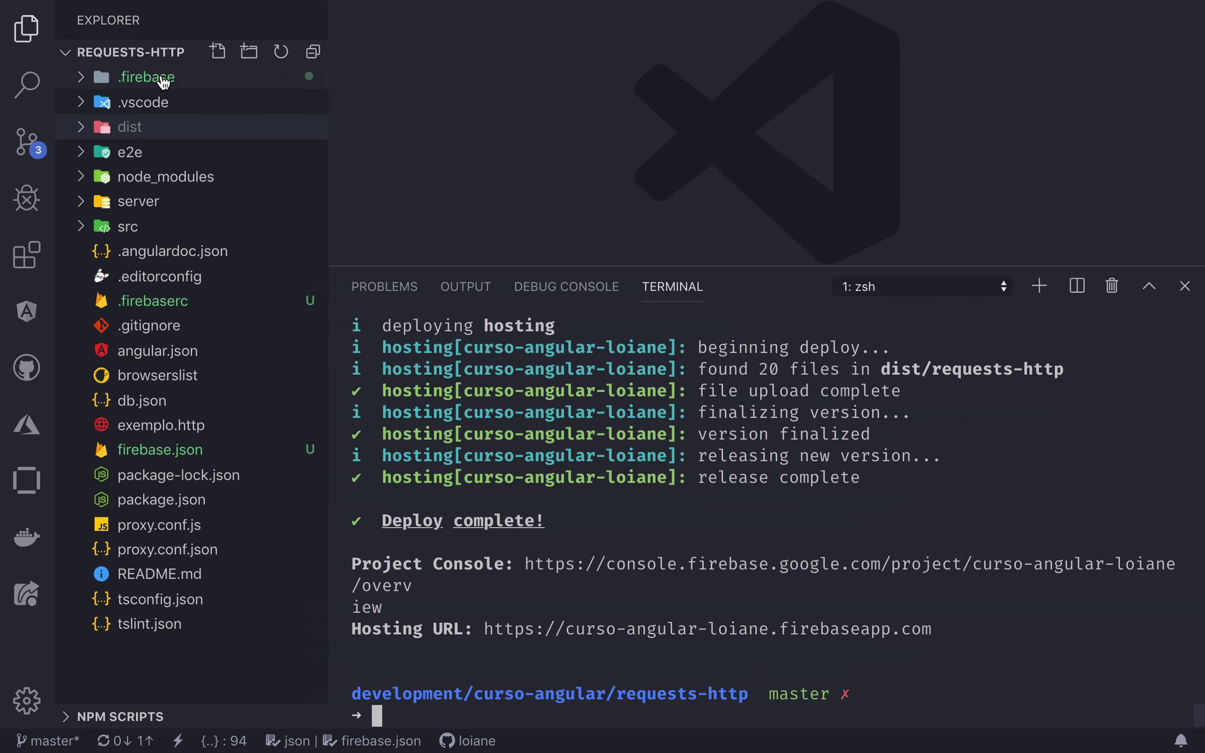
click(210, 79)
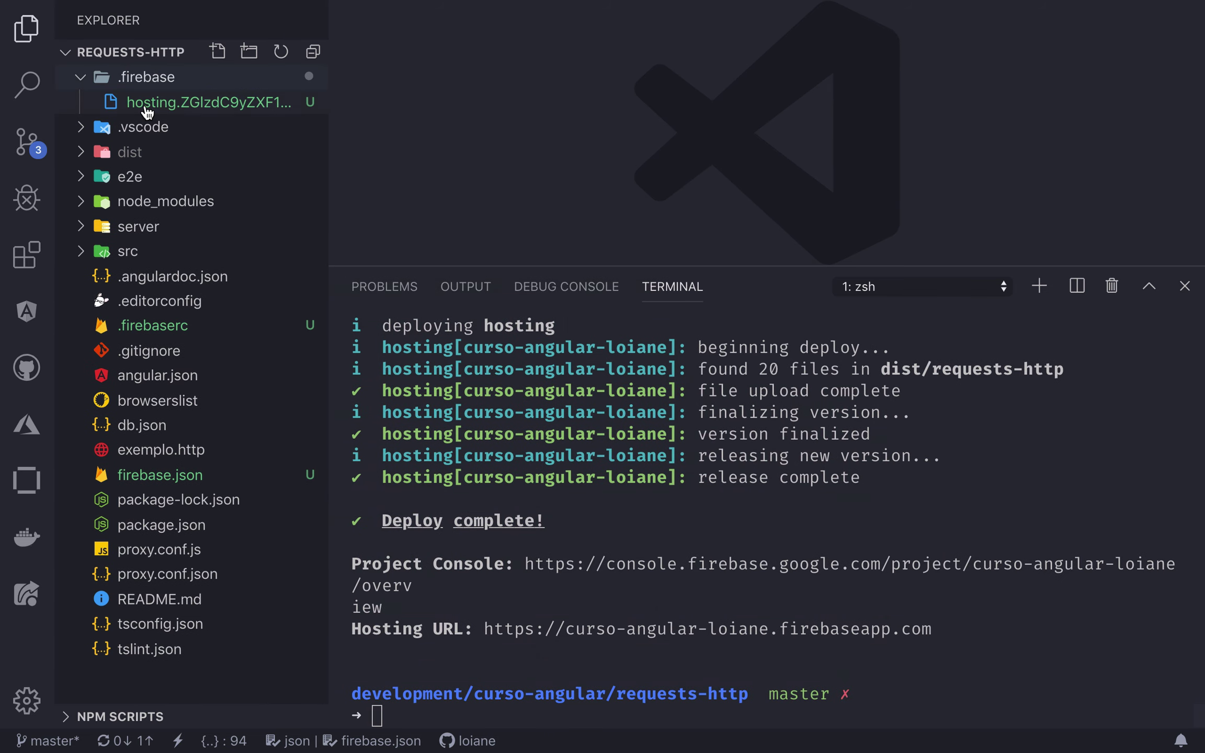
click(197, 107)
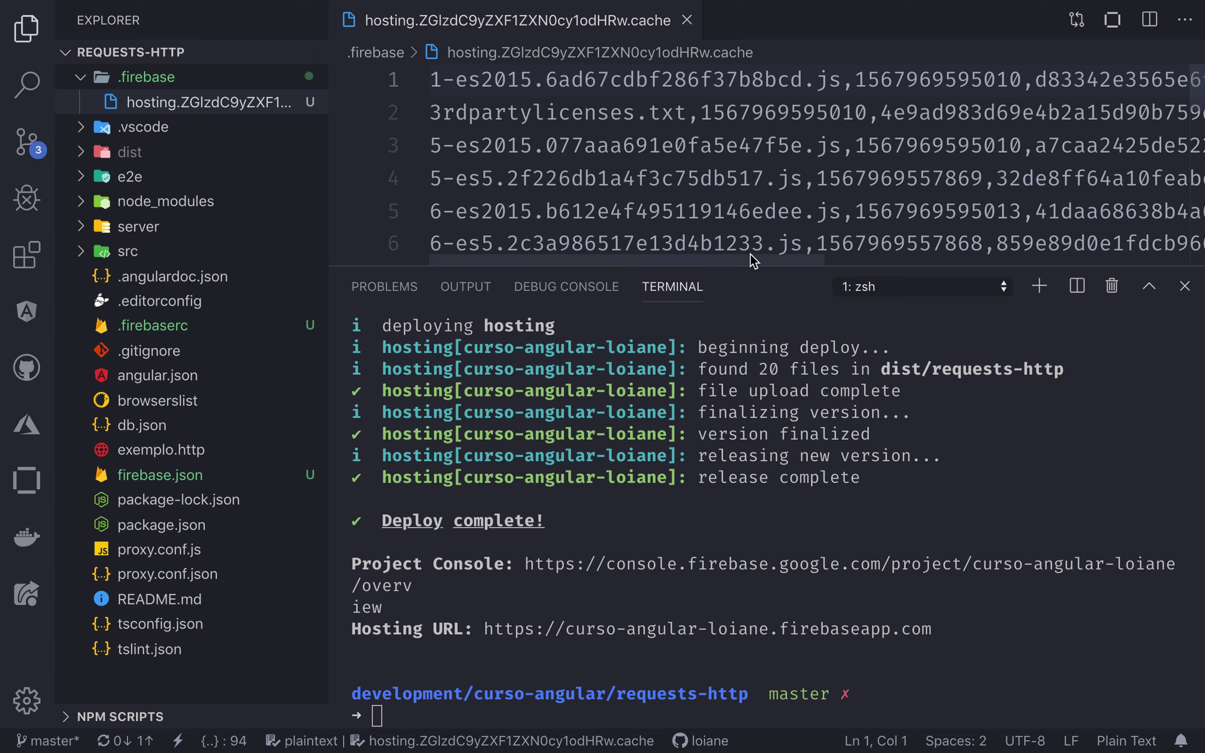
drag(751, 267, 759, 576)
scroll(692, 331, down, 5)
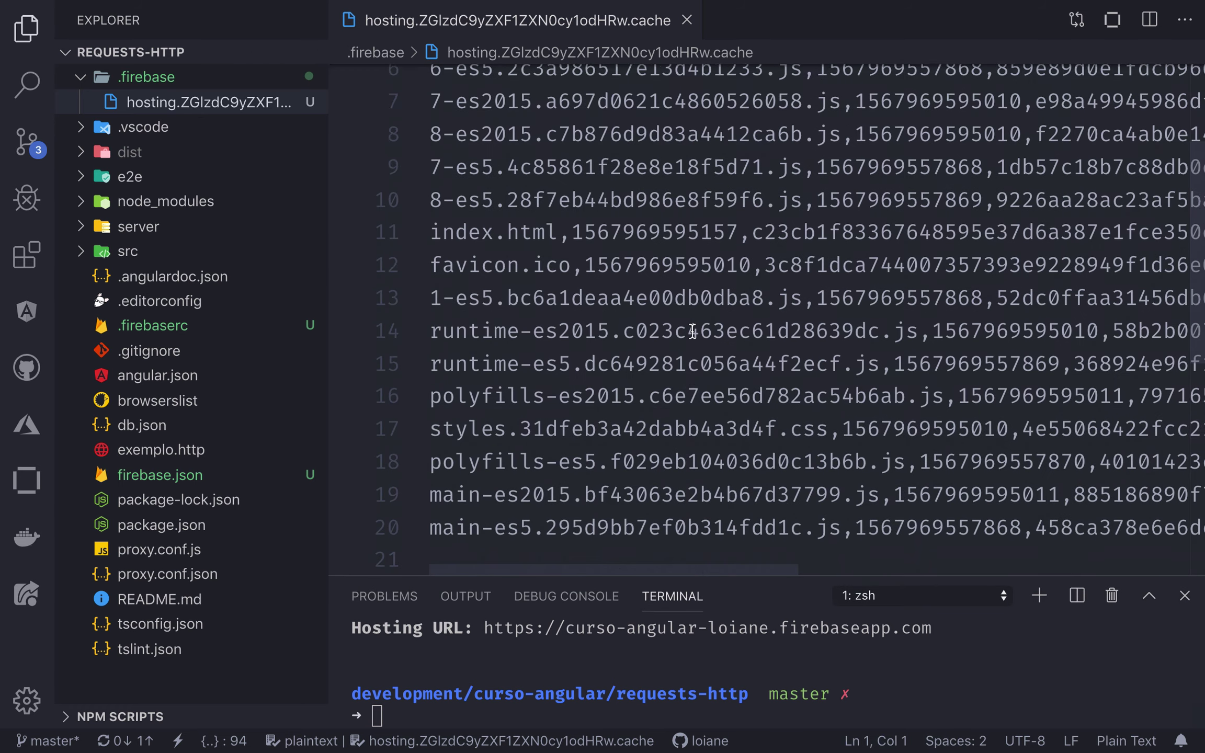
scroll(692, 331, up, 5)
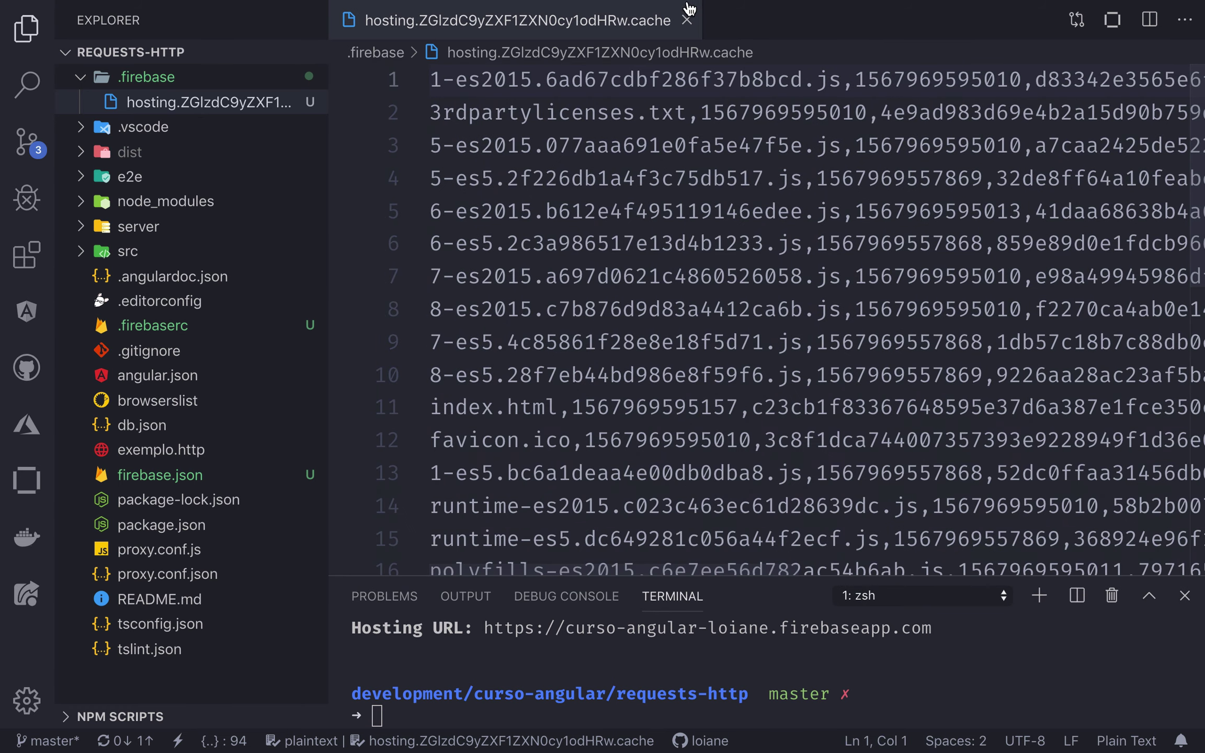
click(687, 20)
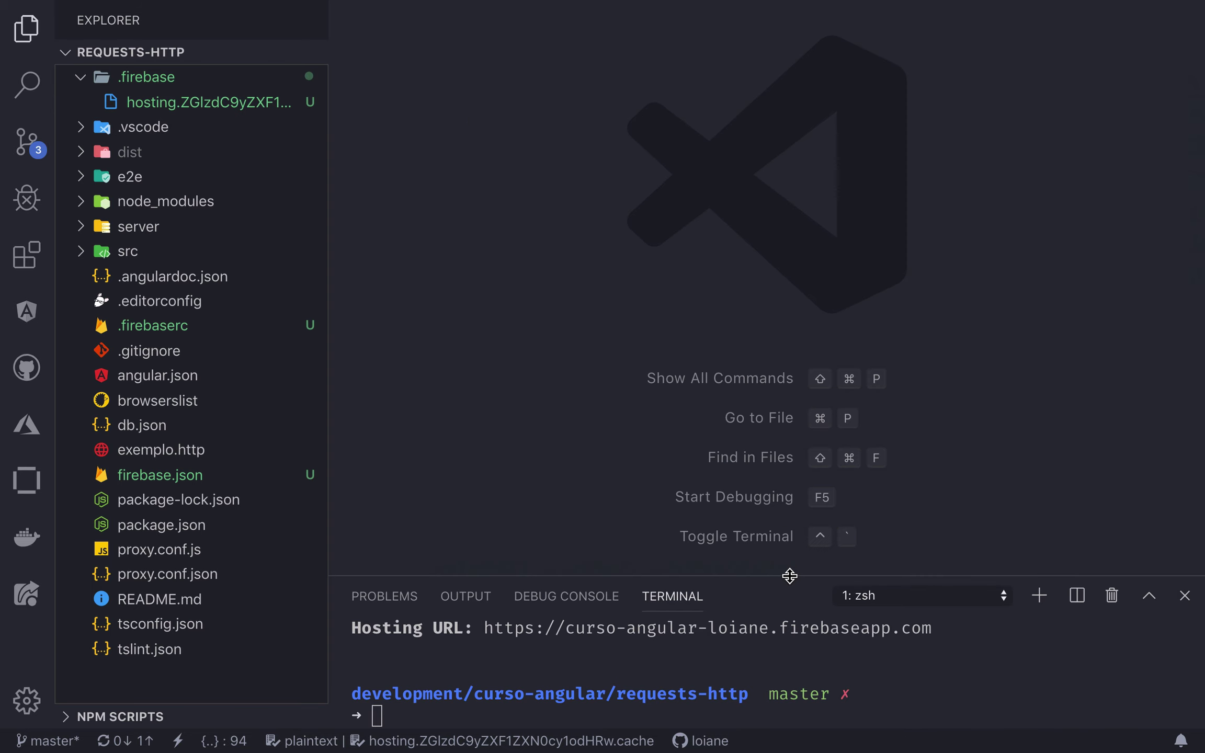
Enlarge the terminal and open the deployed Hosting URL in the browser, allowing the external link
drag(788, 572, 782, 131)
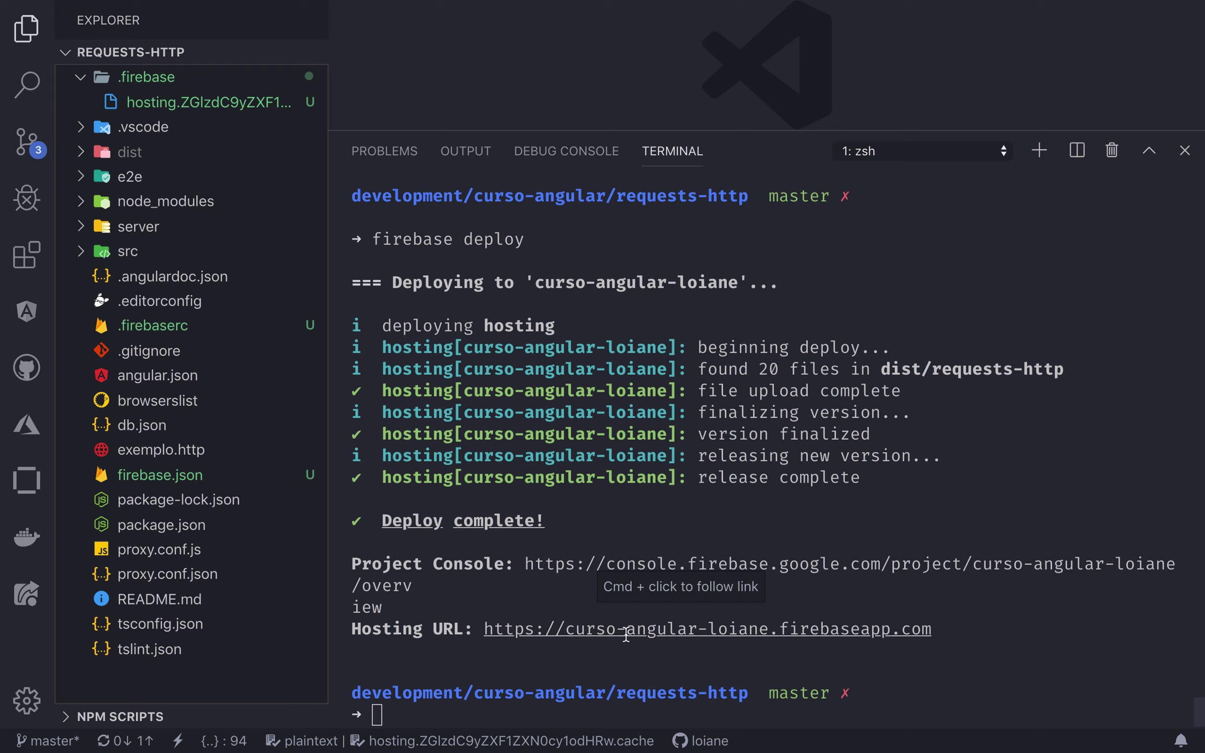
super+click(648, 630)
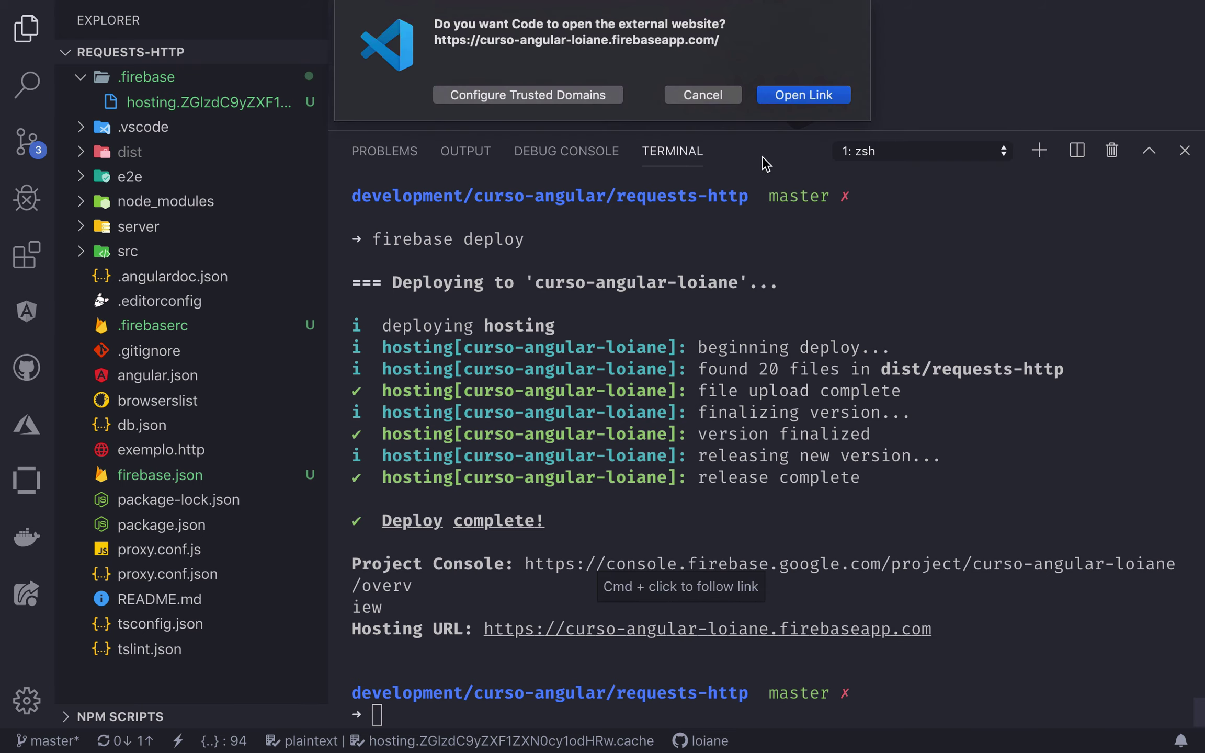
click(785, 96)
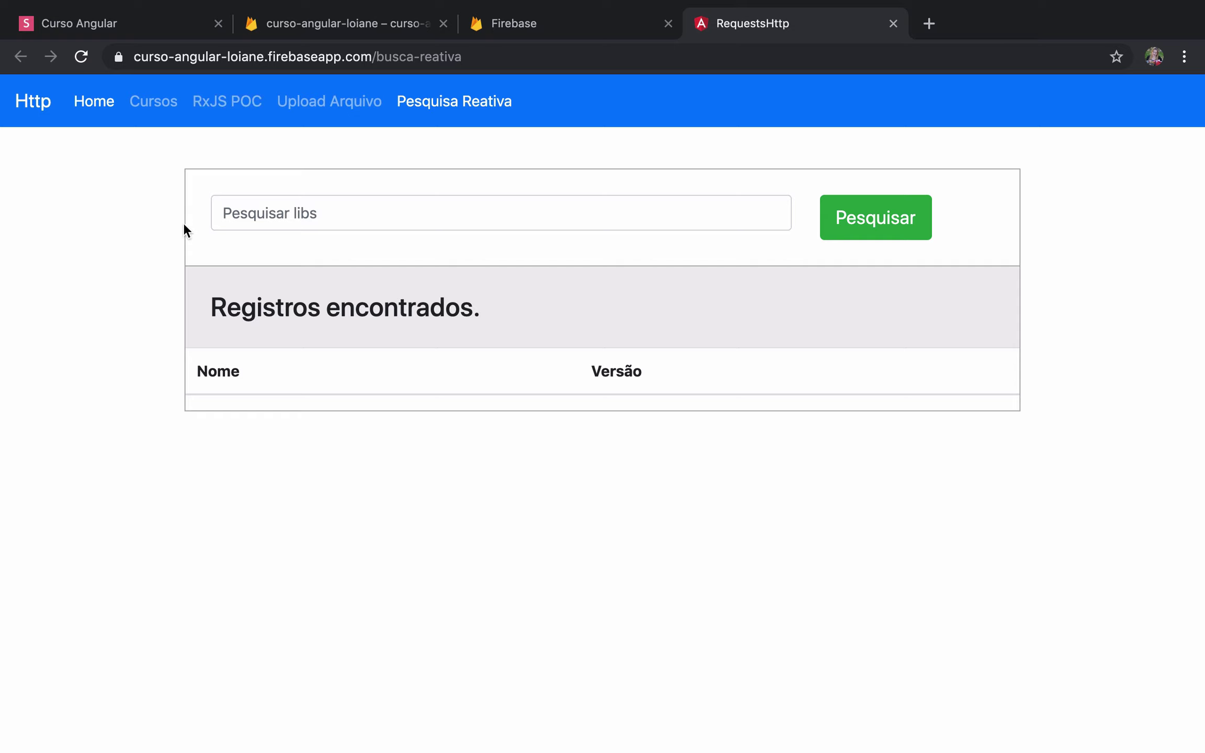
Search the deployed site's libraries for "angular" and look through the result list
click(259, 217)
text(angular)
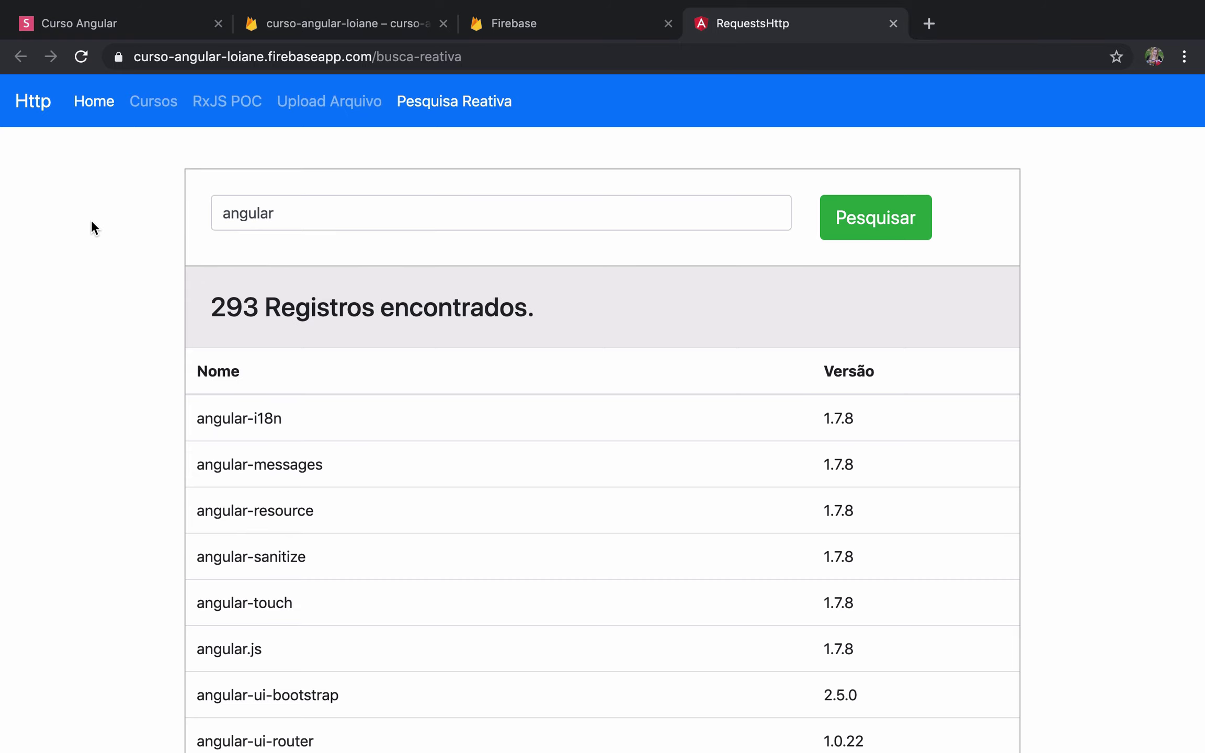
scroll(91, 219, down, 15)
scroll(87, 221, up, 15)
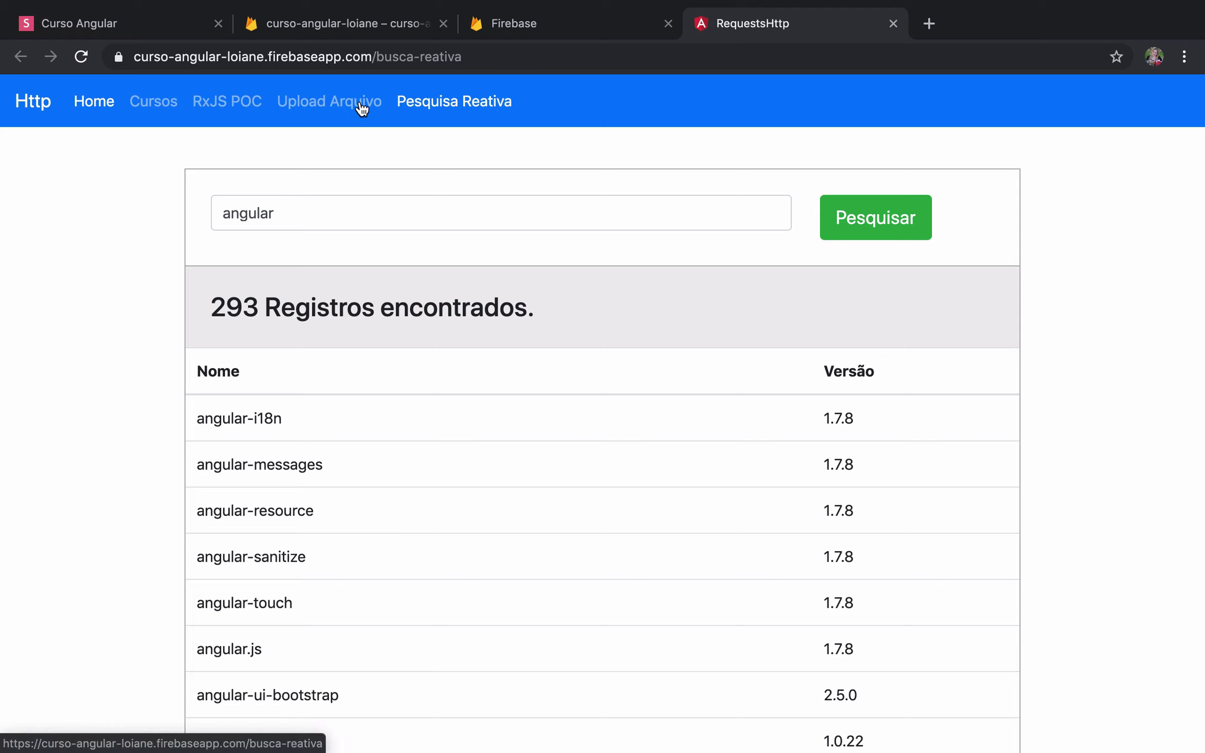
Check the Cursos page of the deployed site, dismissing its alert, and view the Upload Arquivo page
click(166, 107)
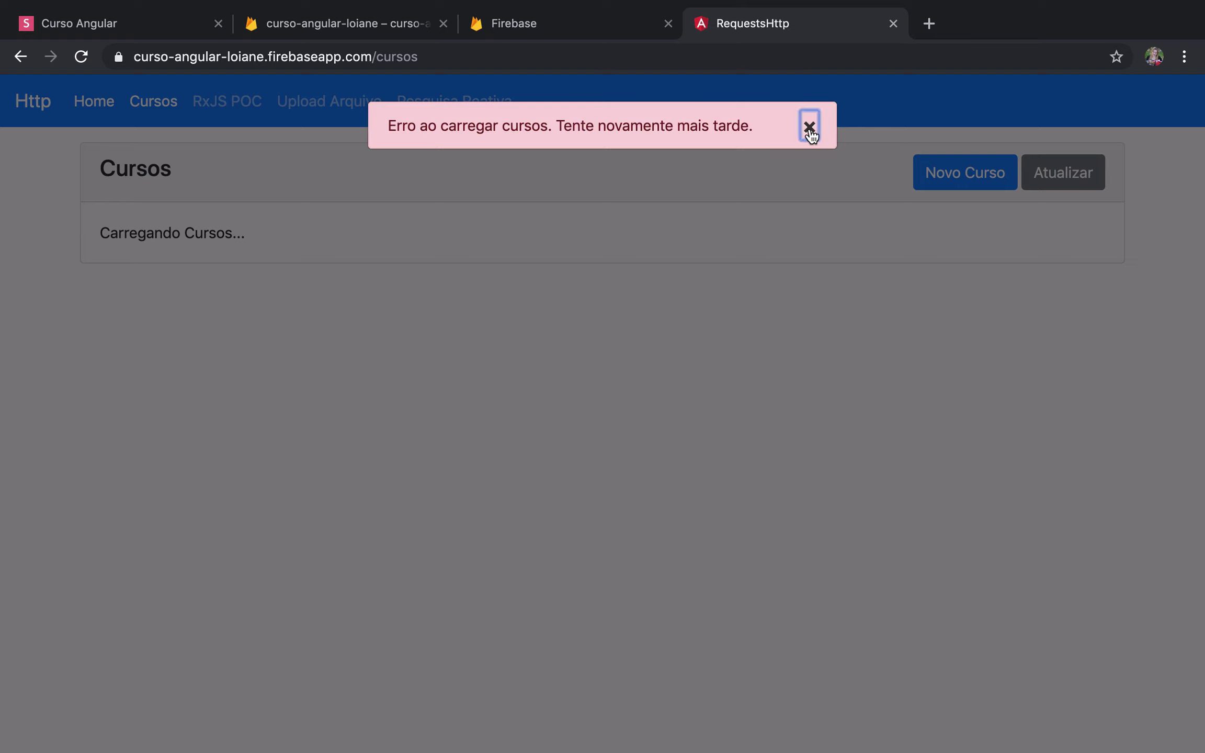
click(808, 127)
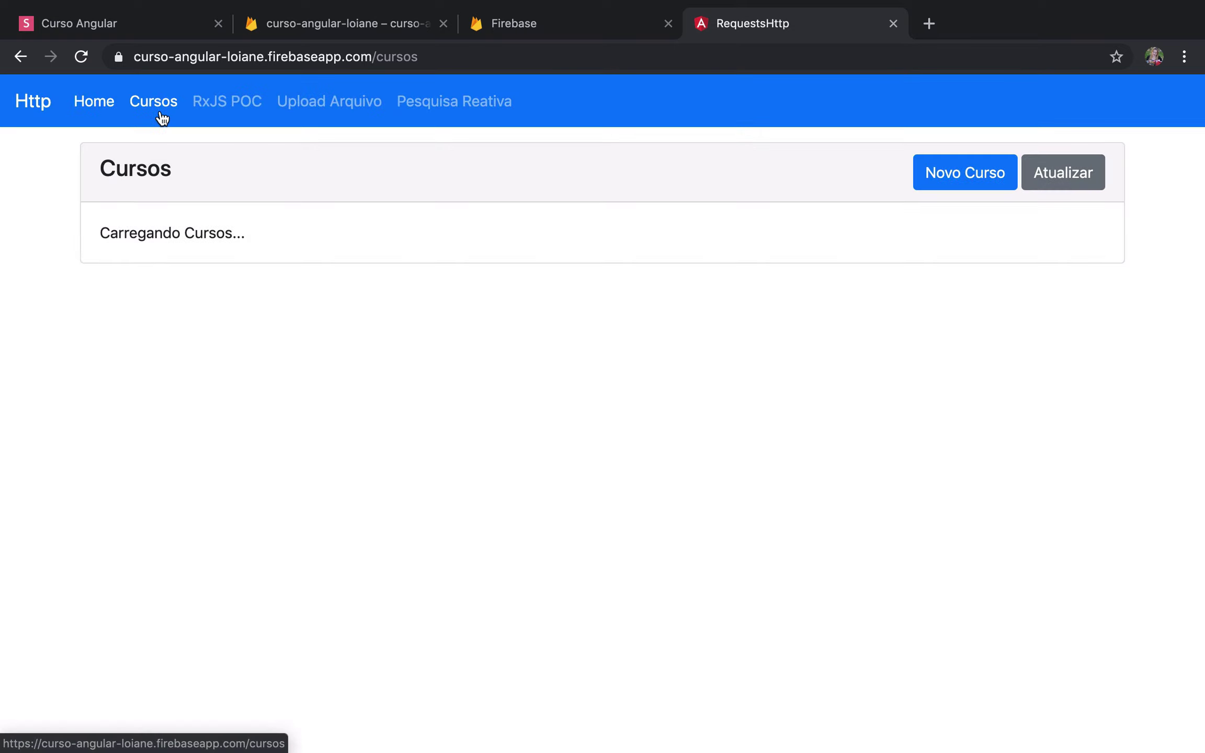
click(364, 103)
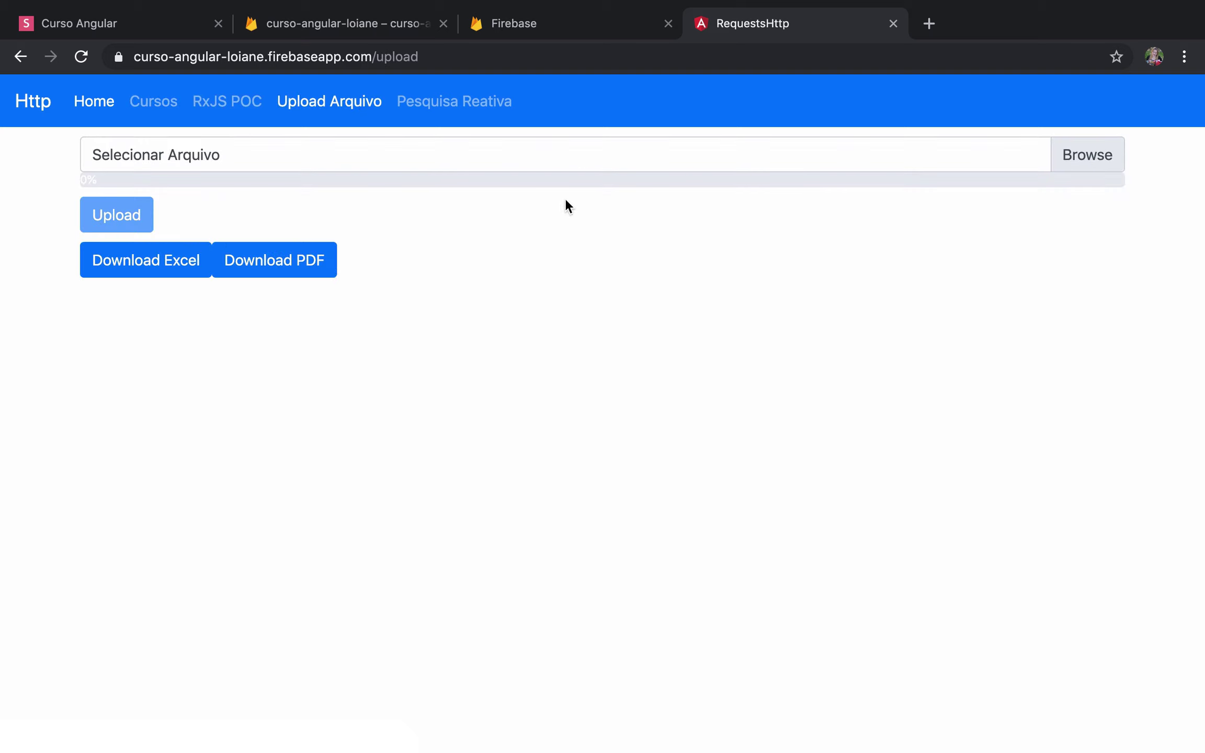
Return to the Pesquisa Reativa page and repeat the library search for "angular"
click(461, 107)
click(462, 217)
text(angu)
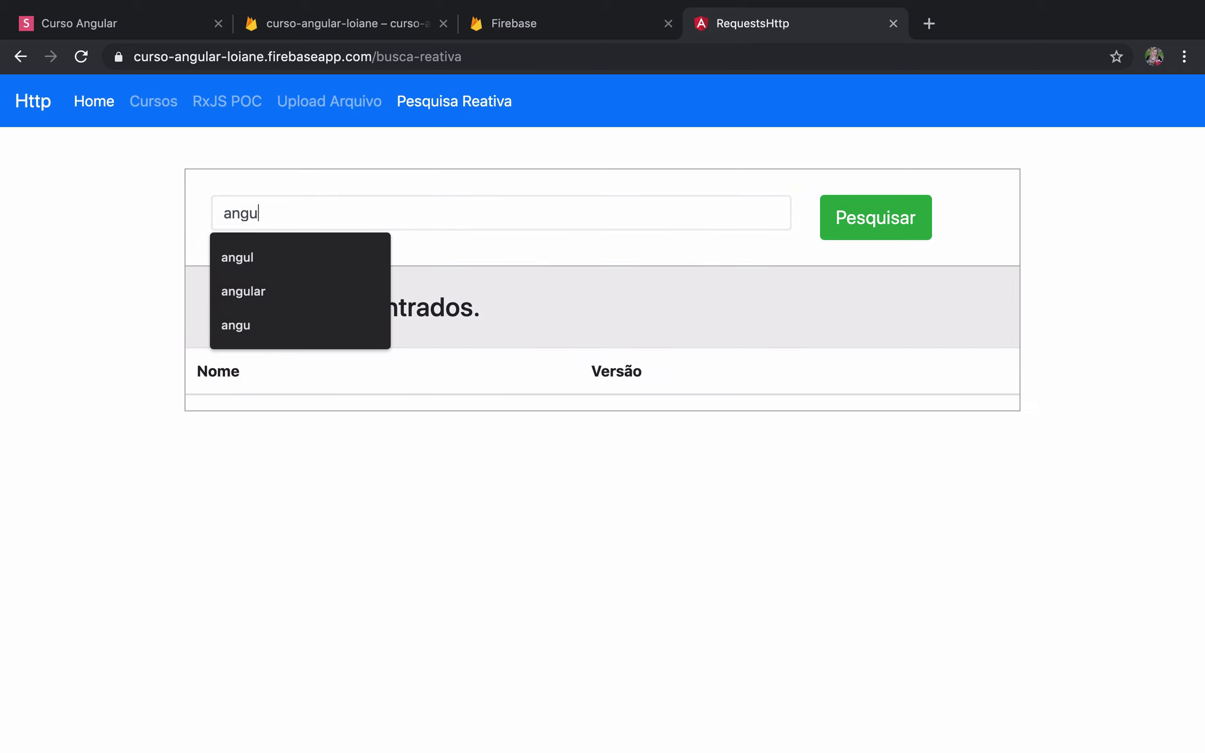
text(lar)
click(79, 205)
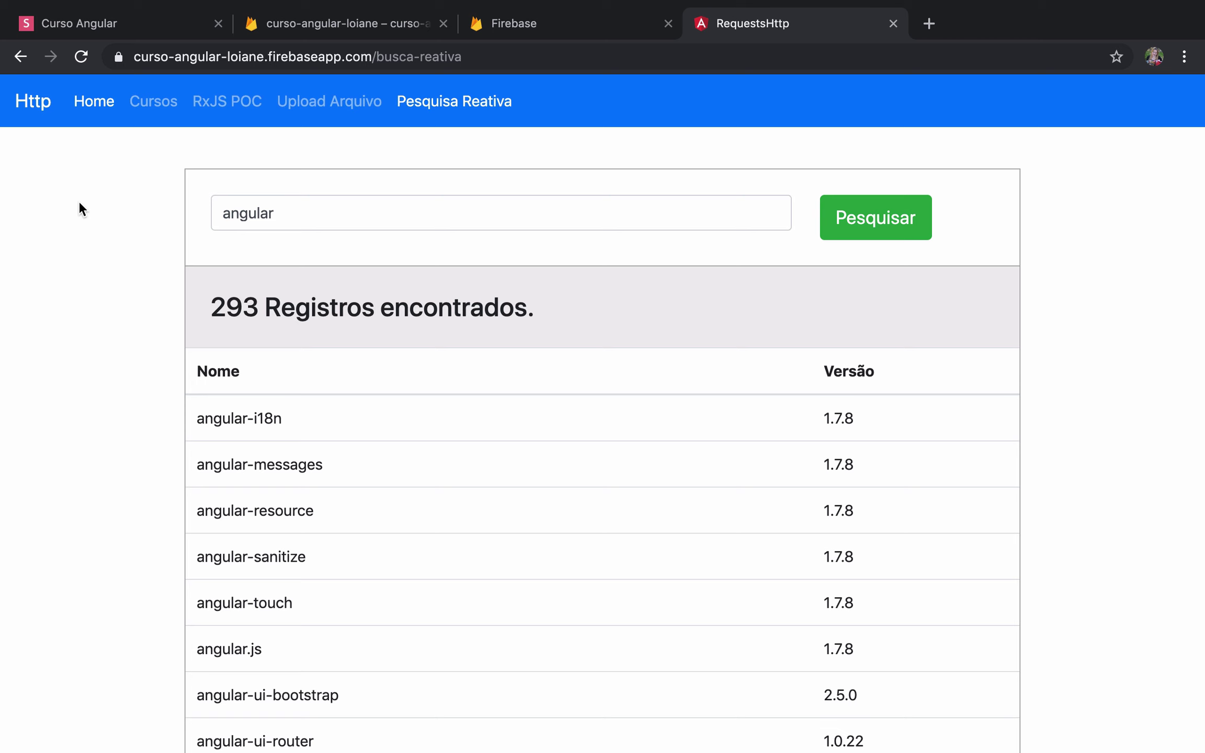